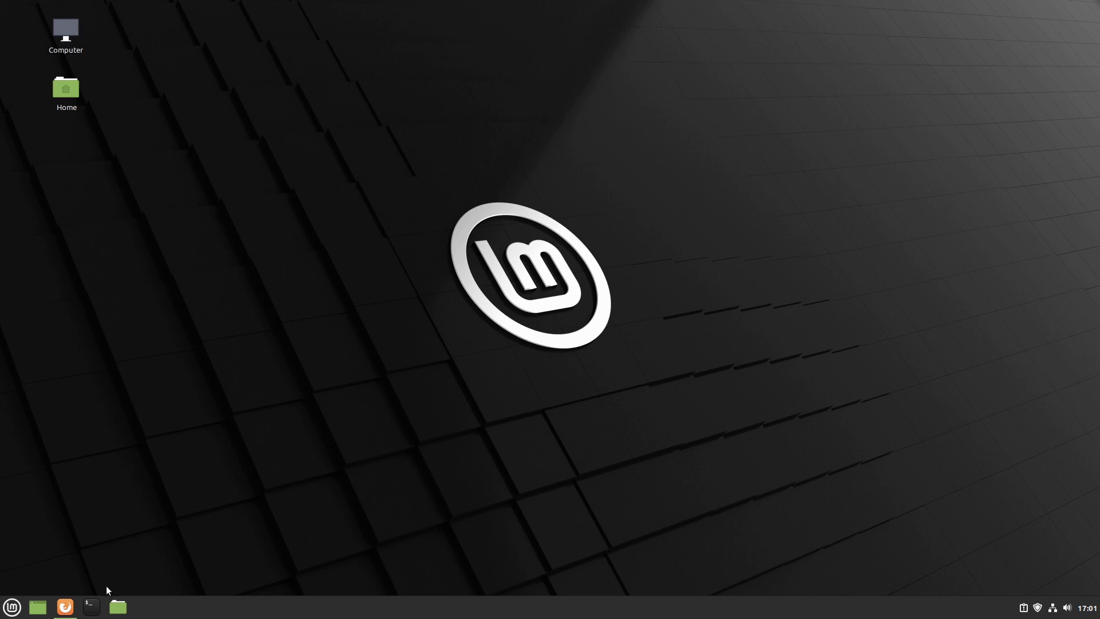
Restore the Firefox blog window and read the October 2020 post's Hypnotix and Favorites sections
click(65, 606)
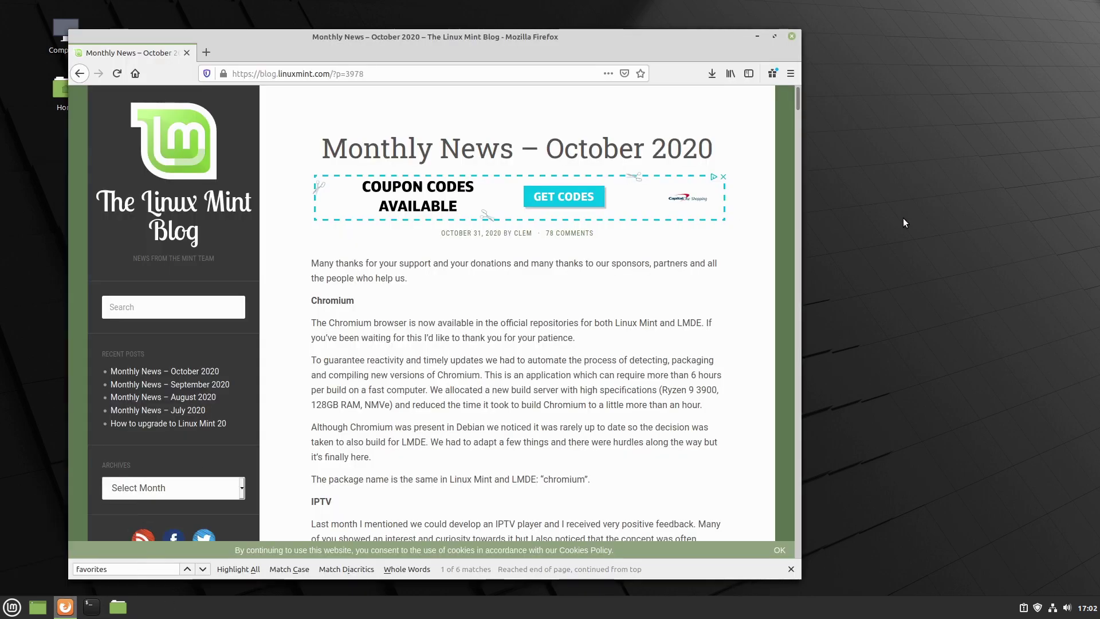
scroll(643, 377, down, 5)
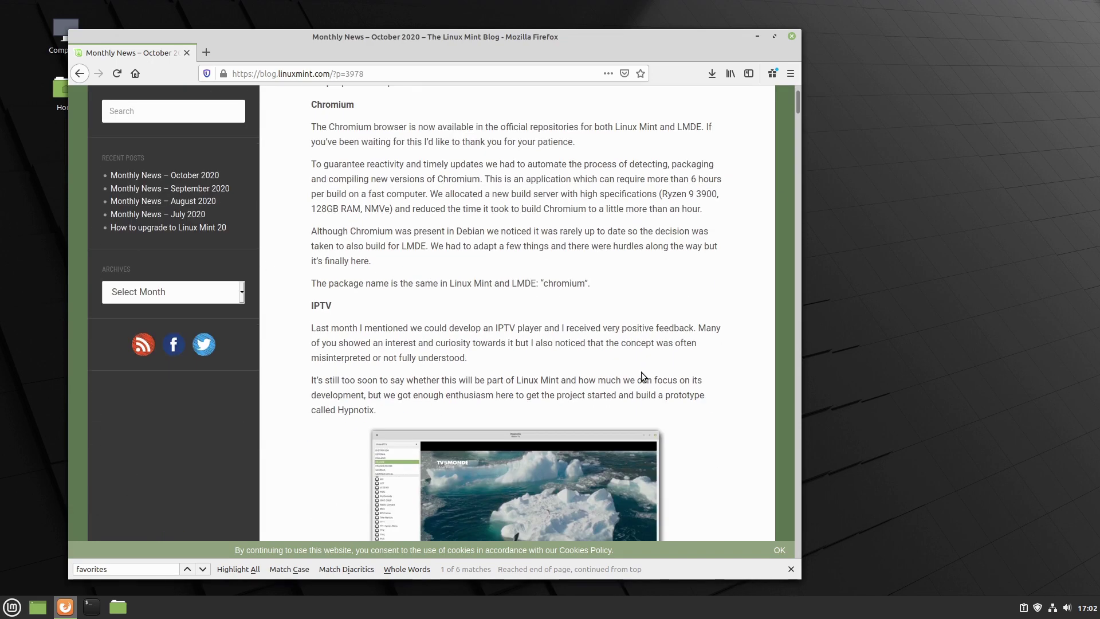
scroll(643, 377, down, 12)
scroll(456, 347, up, 4)
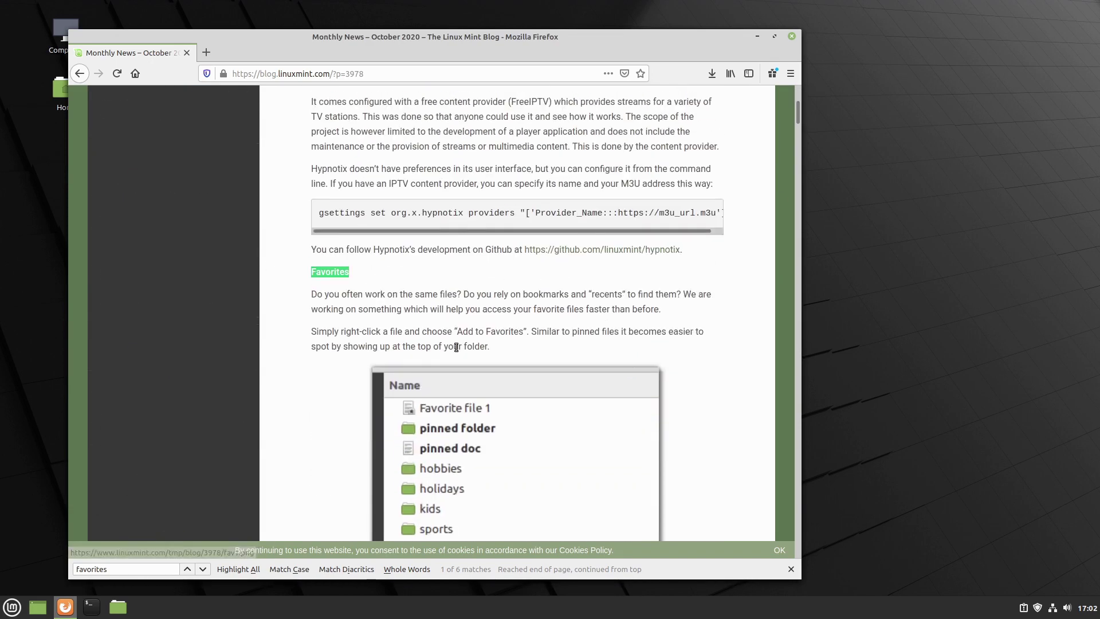
scroll(467, 400, down, 3)
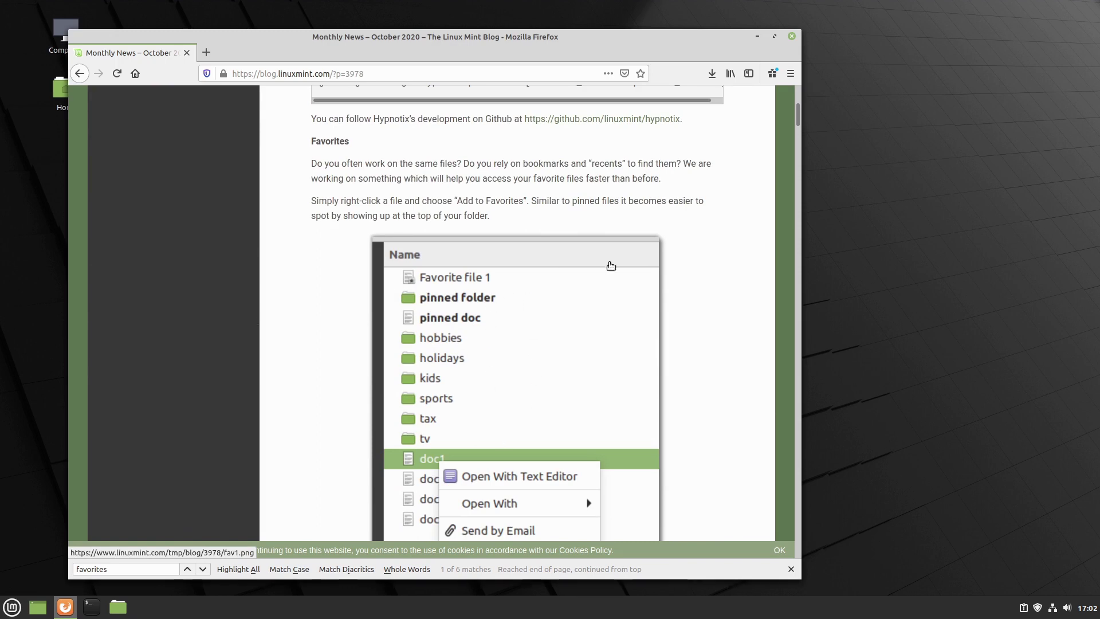
scroll(630, 349, down, 3)
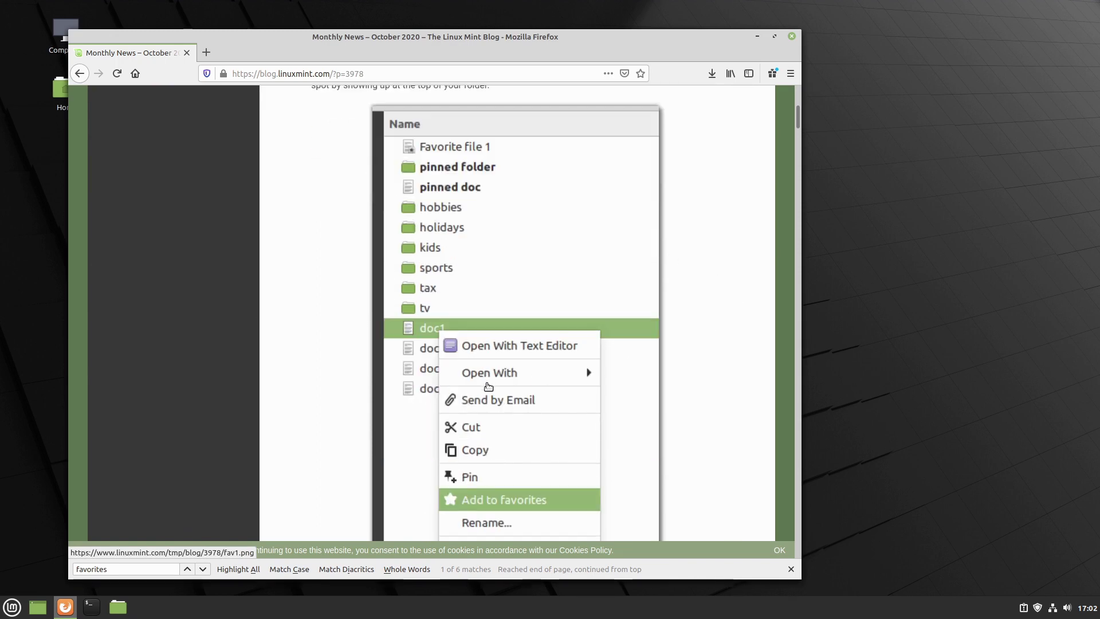
scroll(556, 417, down, 10)
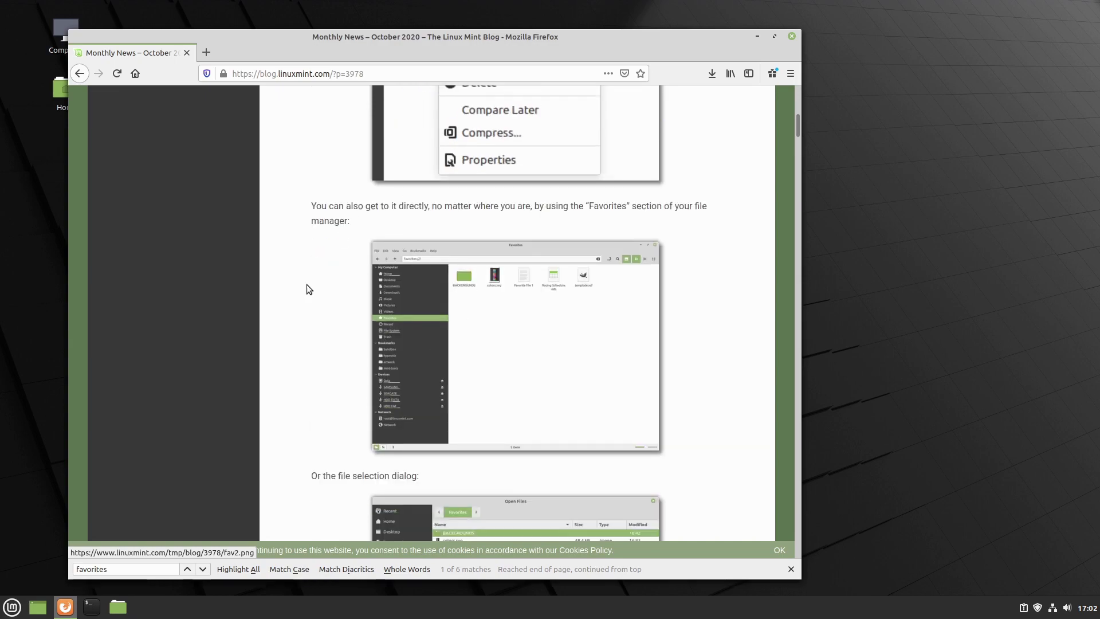
scroll(468, 347, down, 5)
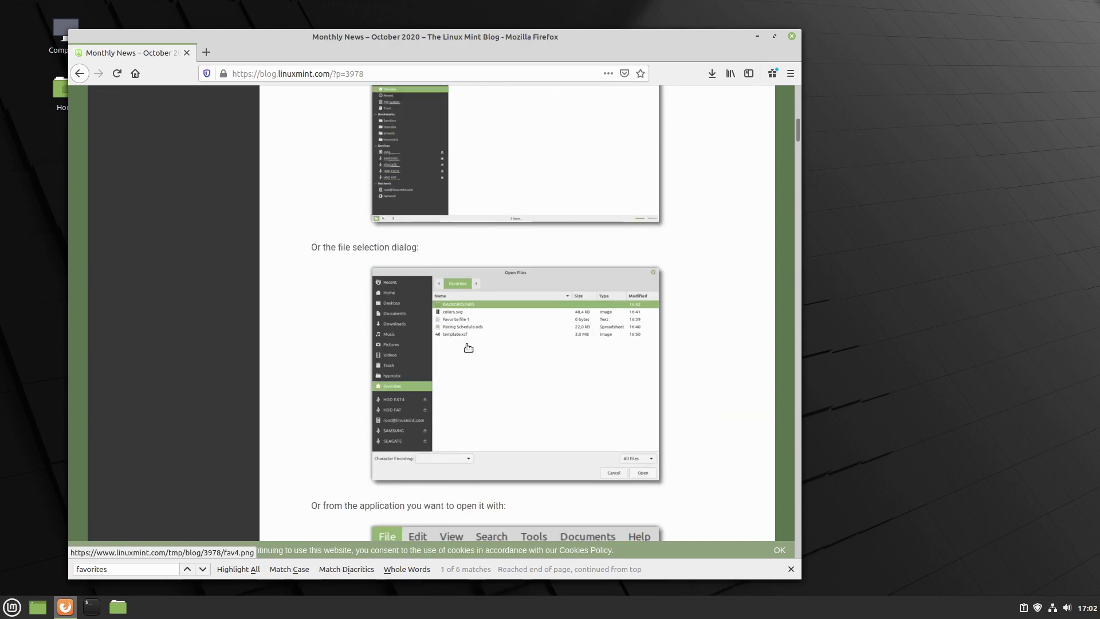
scroll(467, 347, down, 14)
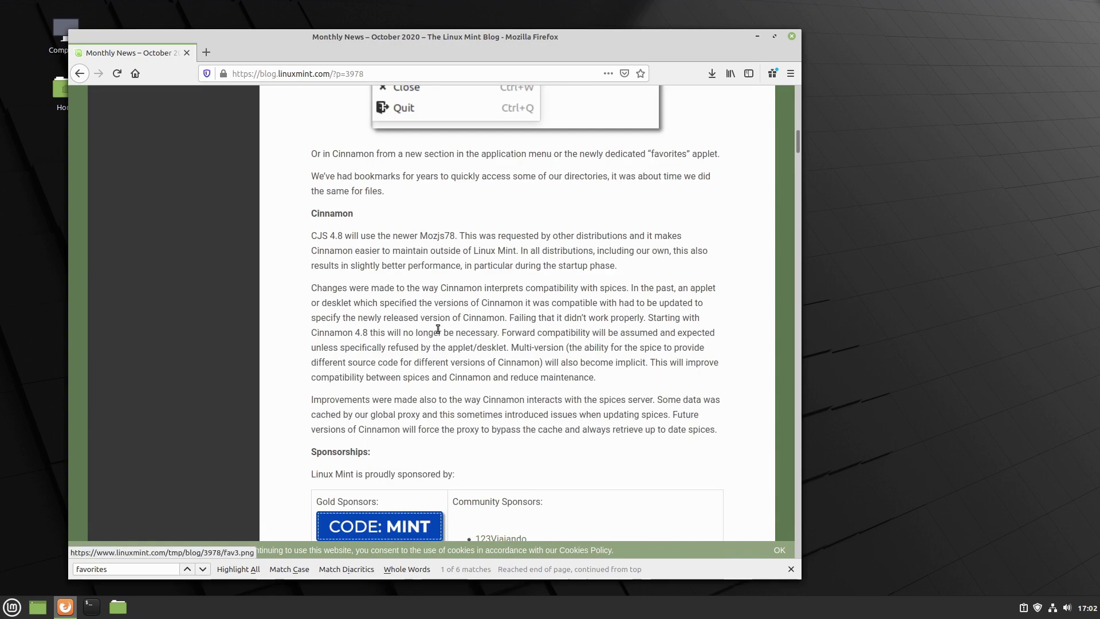
scroll(563, 224, up, 3)
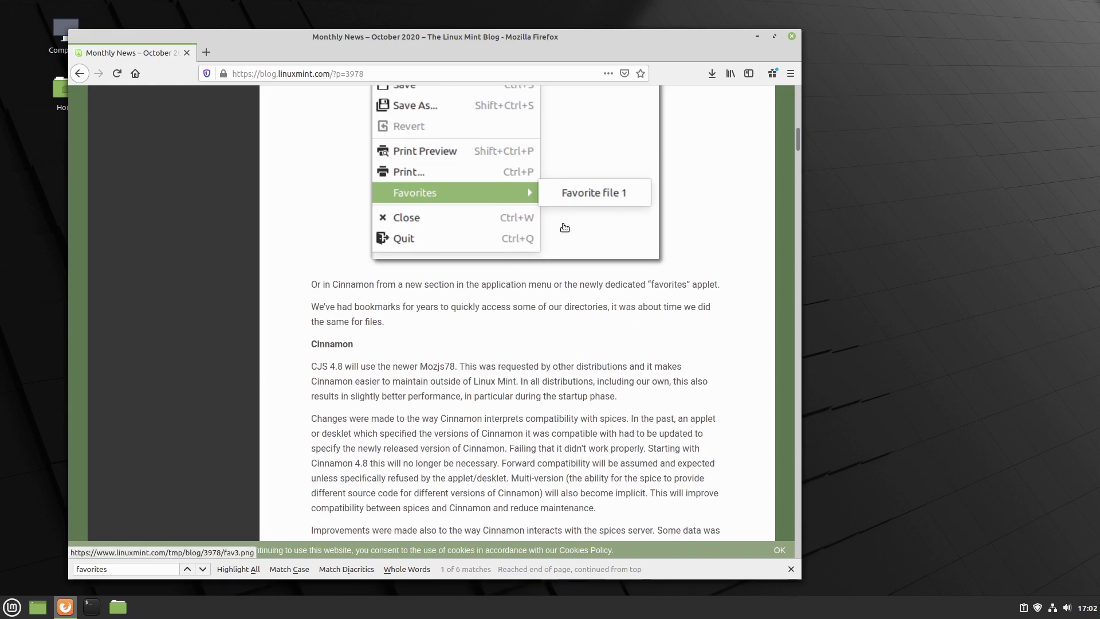
scroll(564, 227, up, 15)
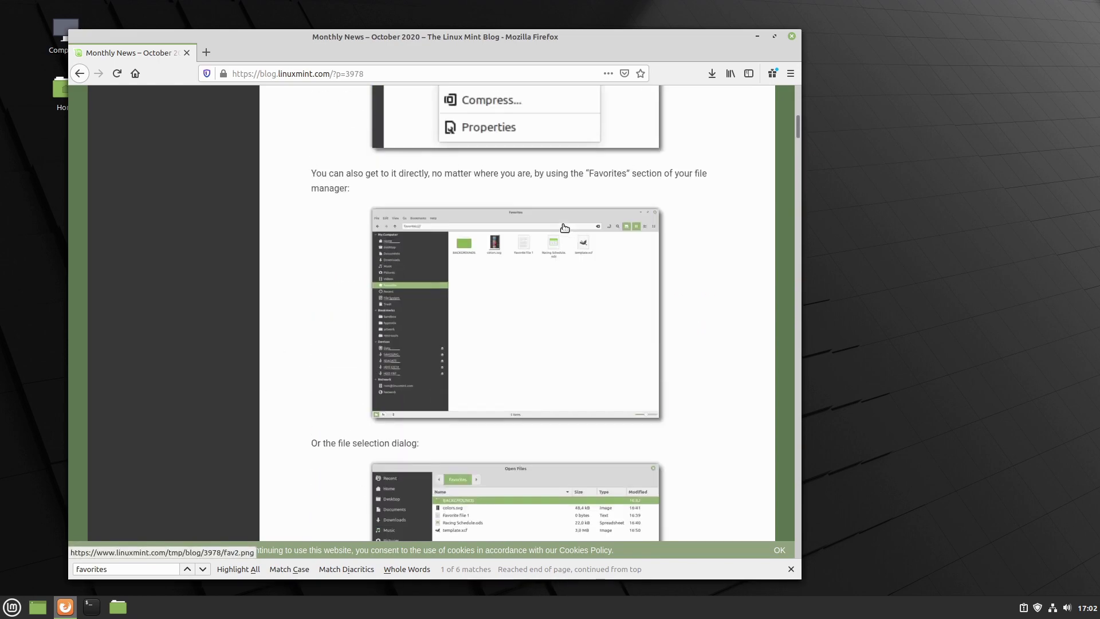
scroll(565, 228, up, 12)
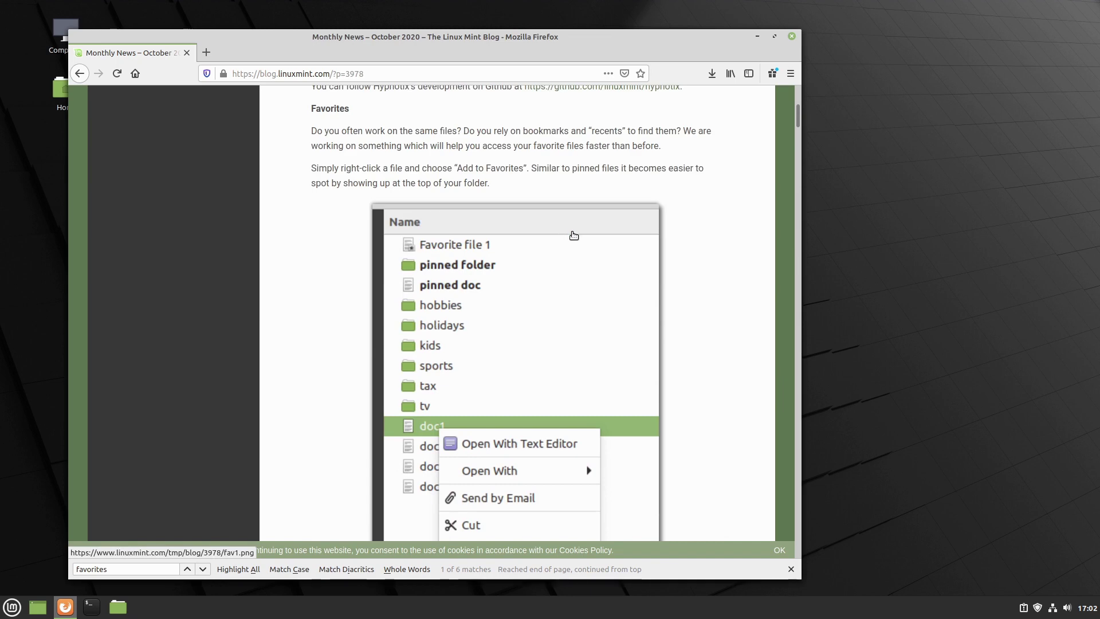
scroll(573, 235, up, 3)
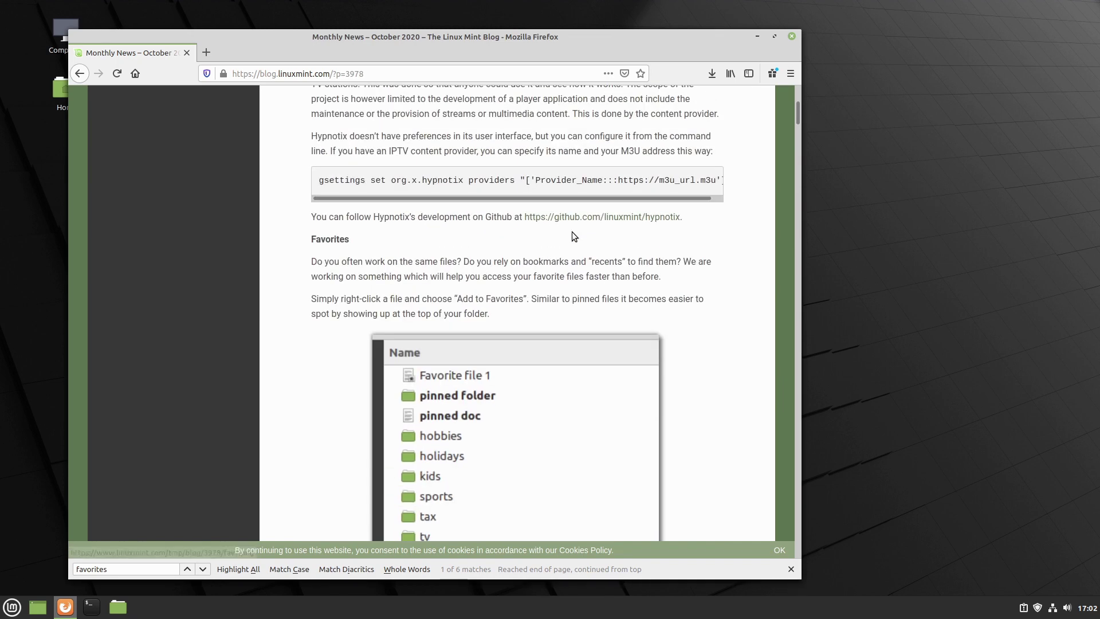
Minimize Firefox and launch Hypnotix from the Mint menu's Sound & Video category
click(757, 36)
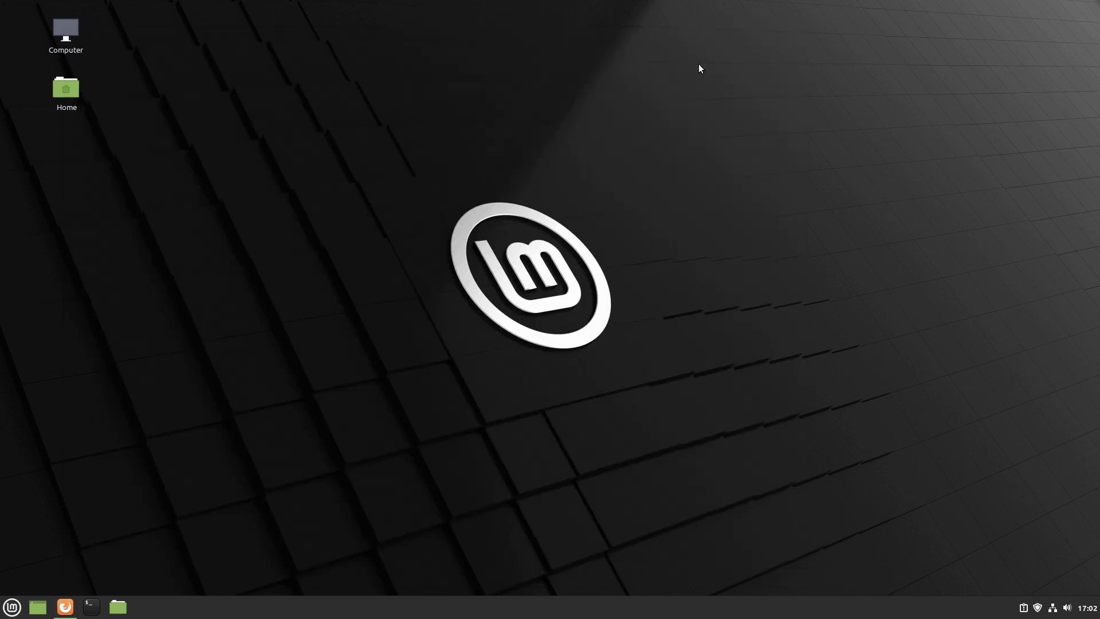
click(12, 607)
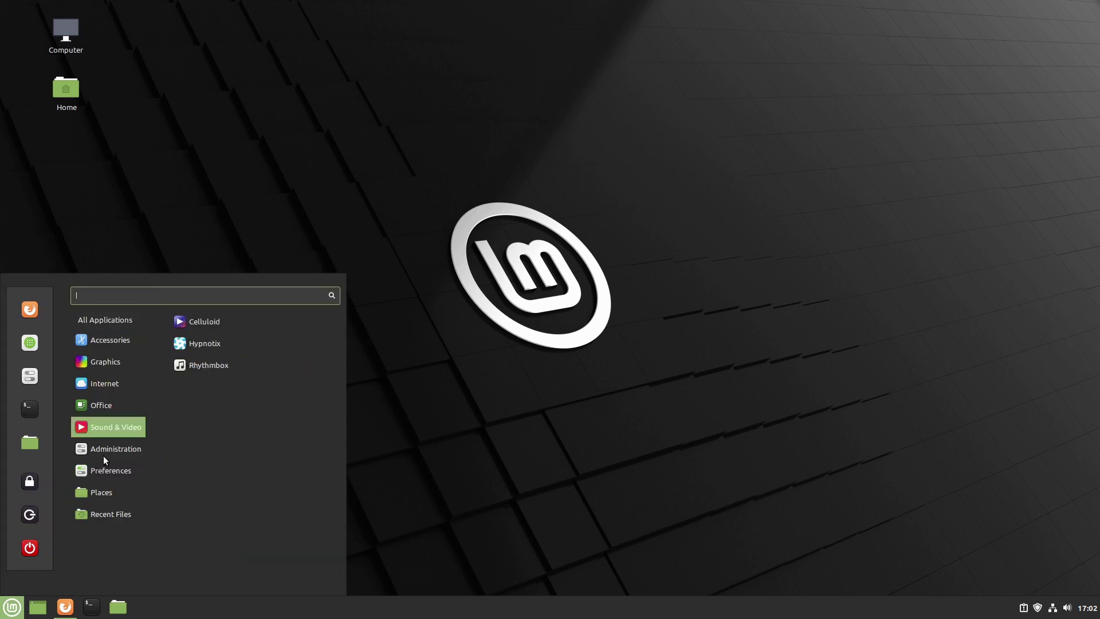
mouse_move(103, 453)
mouse_move(107, 426)
click(243, 342)
Glance back over the blog post, then minimize Firefox to reveal the Hypnotix window
click(65, 606)
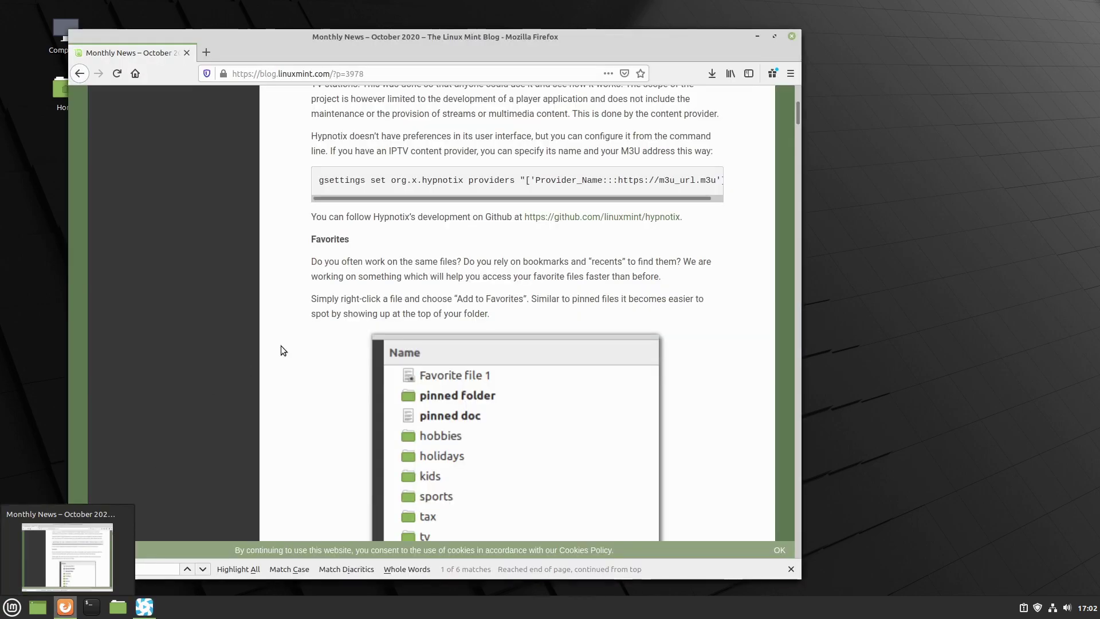
scroll(528, 303, up, 8)
scroll(530, 305, up, 2)
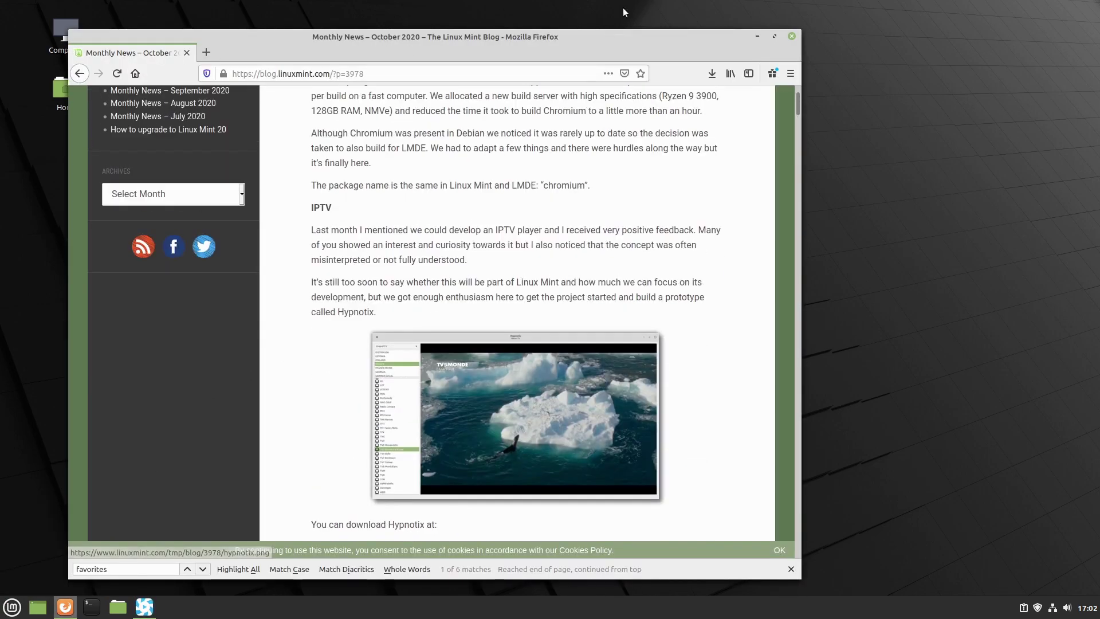
scroll(464, 395, down, 4)
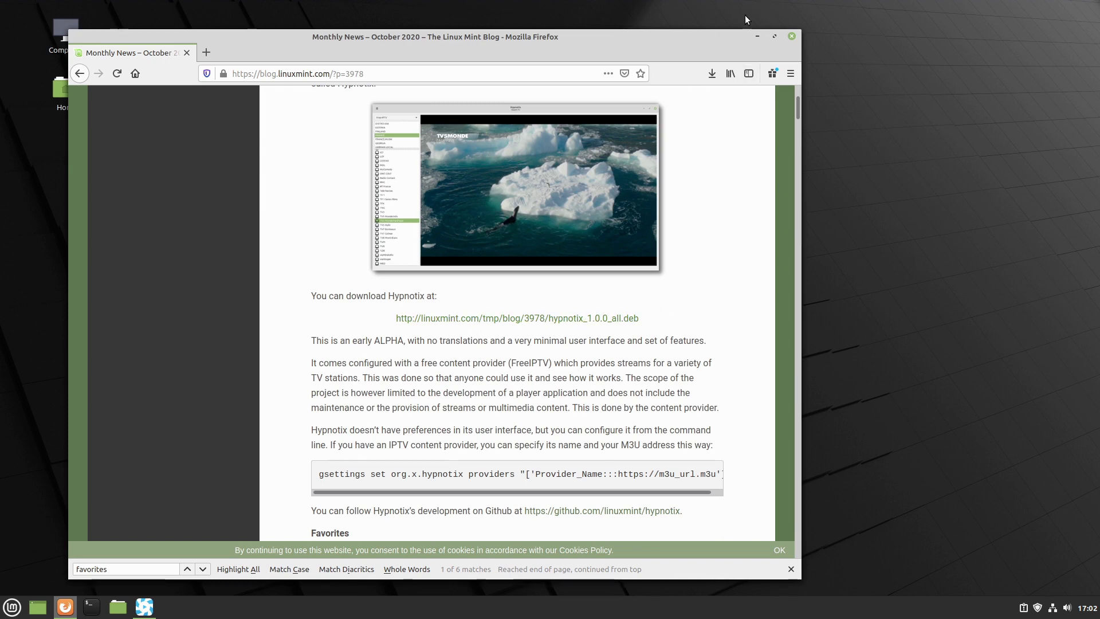
click(757, 36)
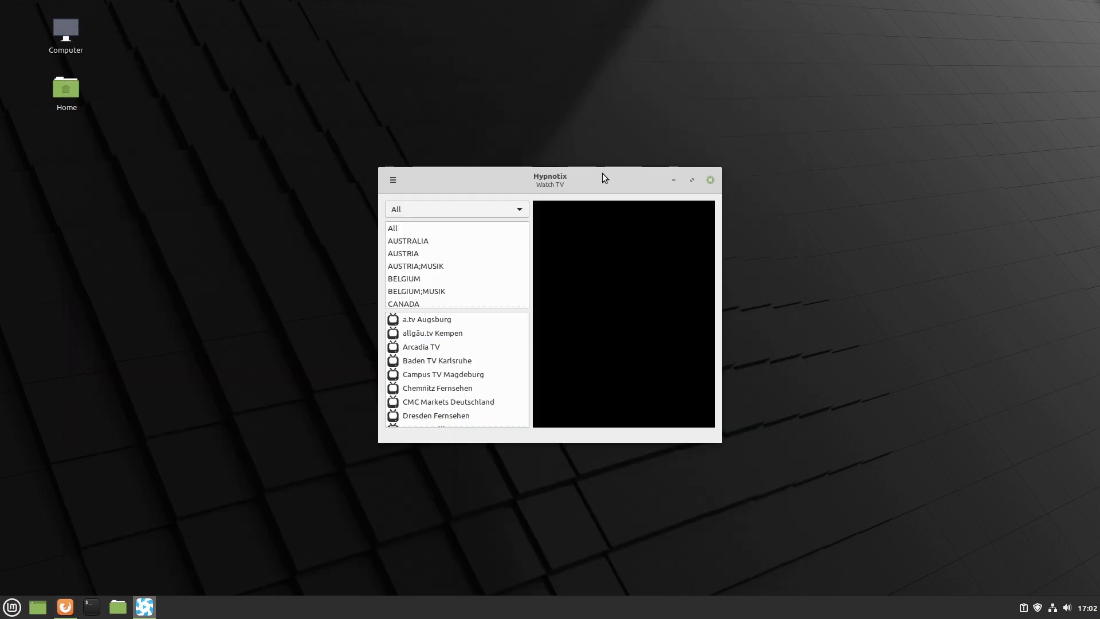
Maximize the Hypnotix Watch TV window, browse its channel list, and bring Firefox back in front
click(691, 181)
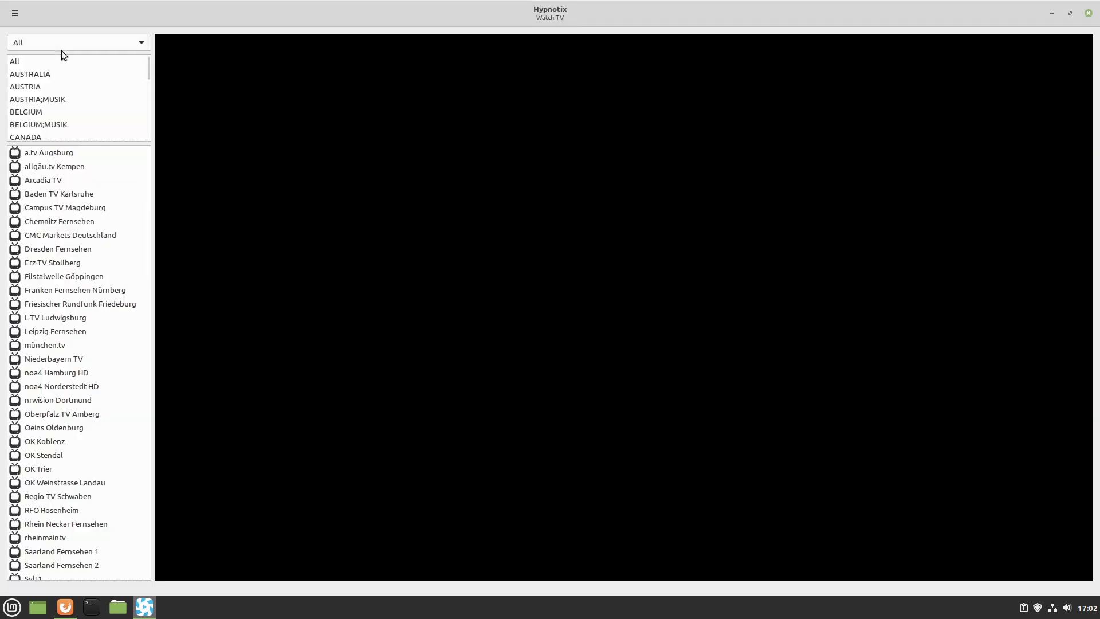
scroll(85, 92, down, 1)
scroll(57, 307, down, 10)
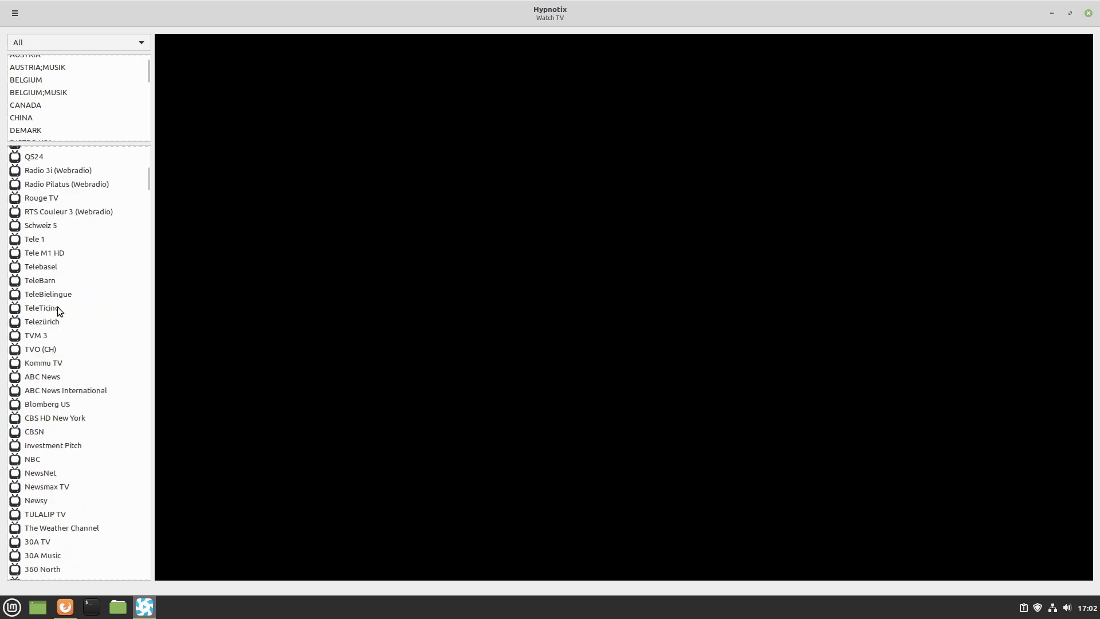
scroll(57, 307, up, 10)
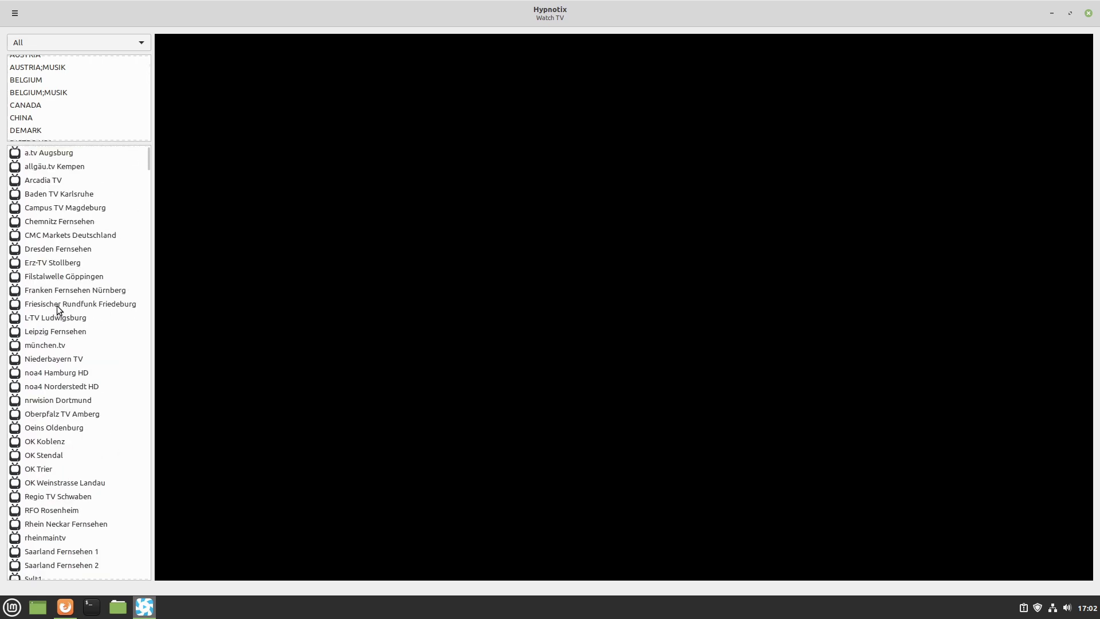
click(64, 607)
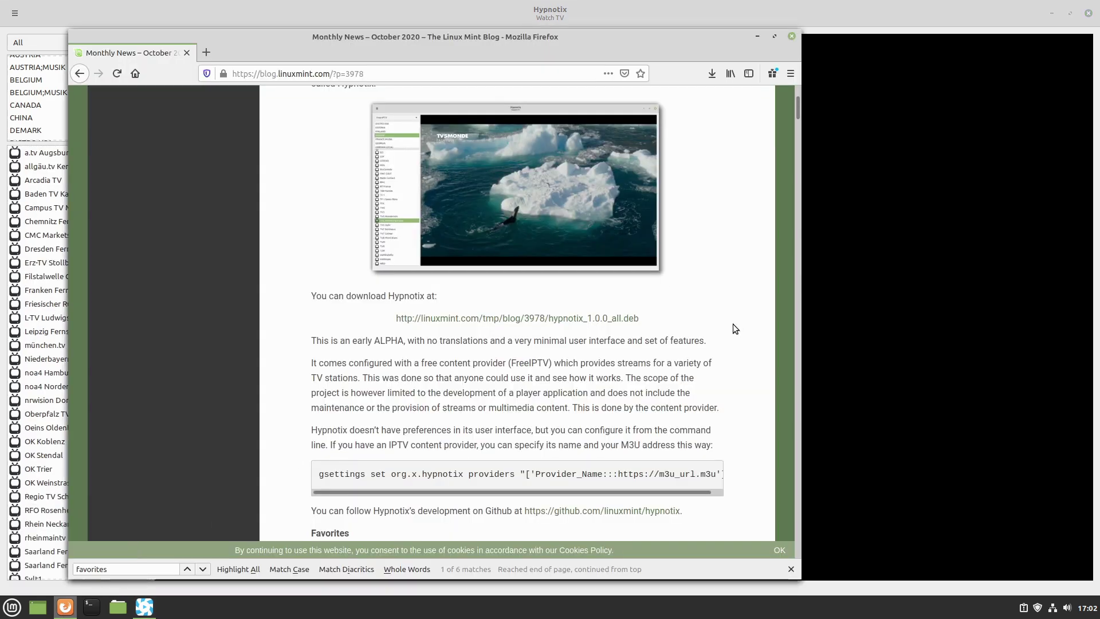
scroll(483, 315, down, 3)
scroll(630, 325, right, 2)
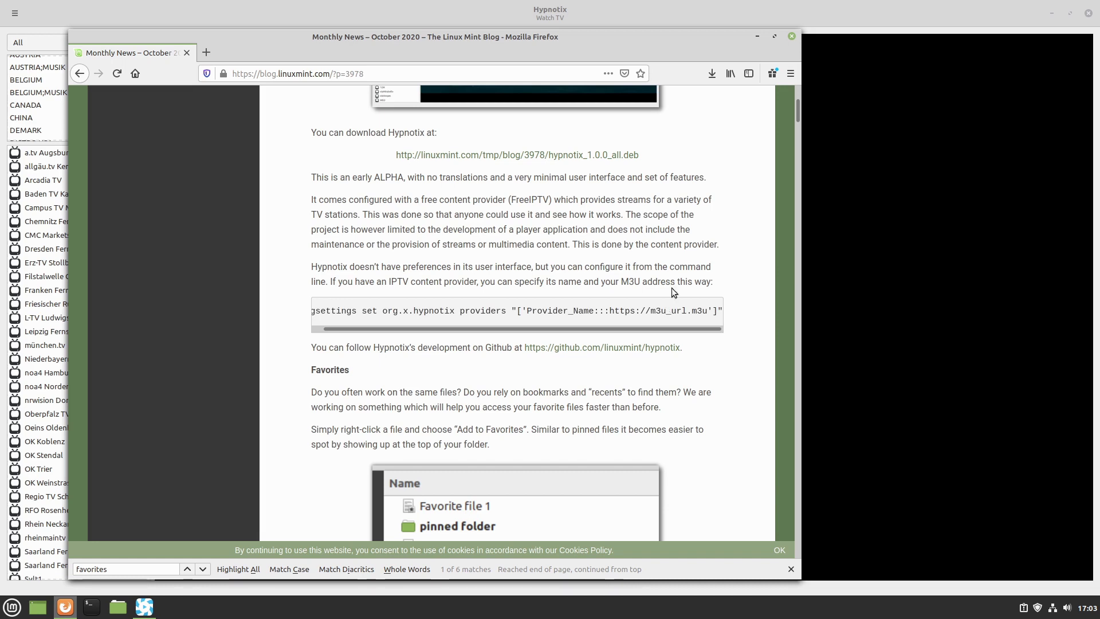
Minimize Firefox and open Hypnotix's USA channel category
click(756, 38)
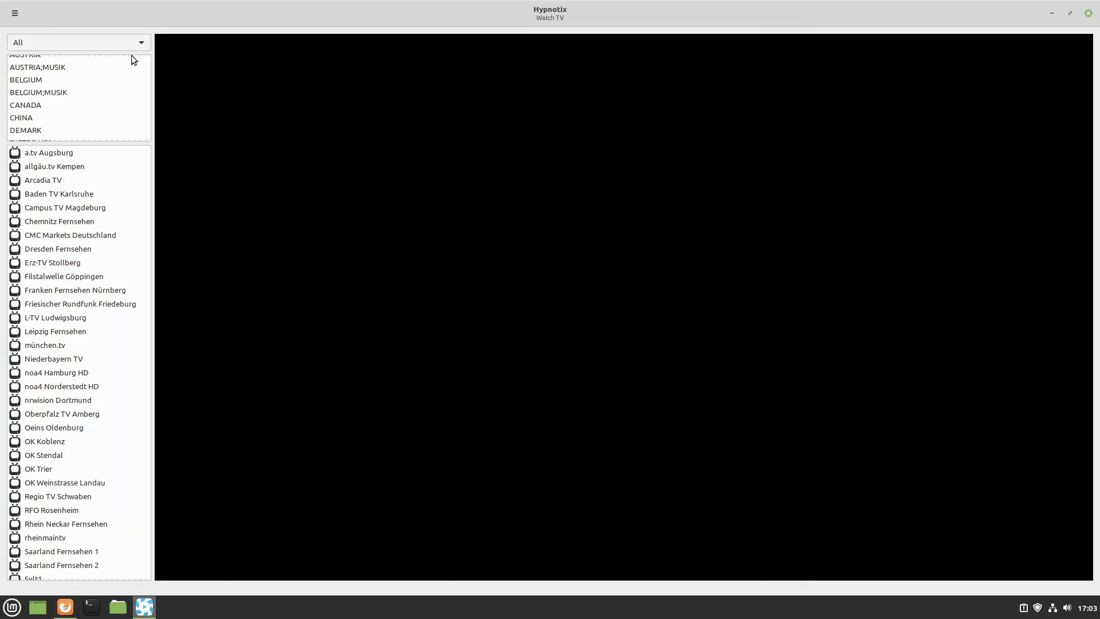
scroll(90, 93, up, 2)
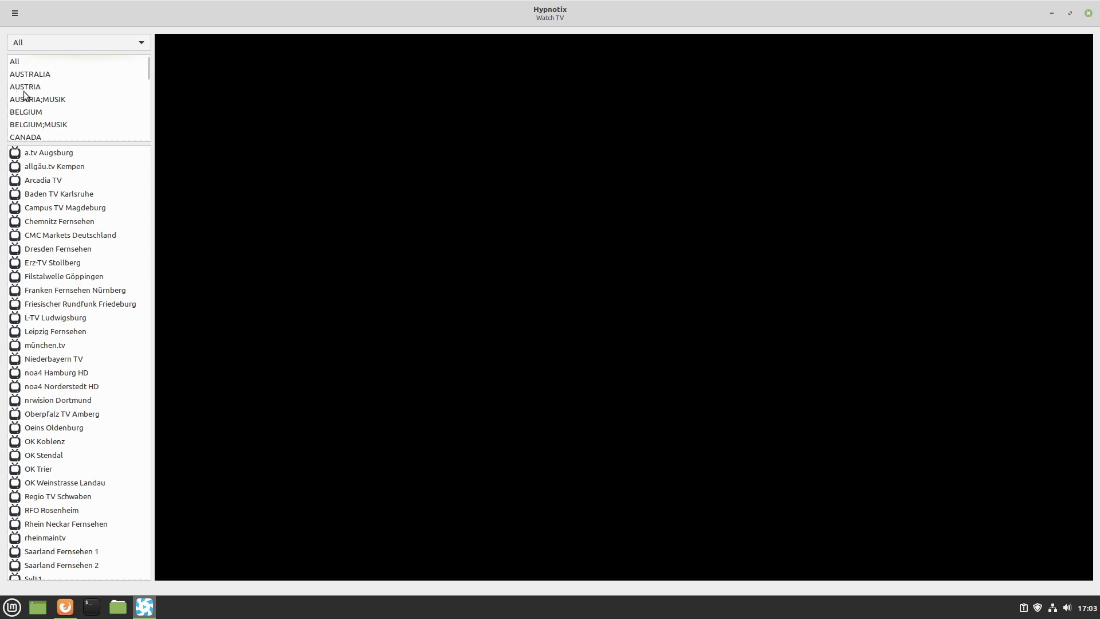
scroll(50, 94, down, 10)
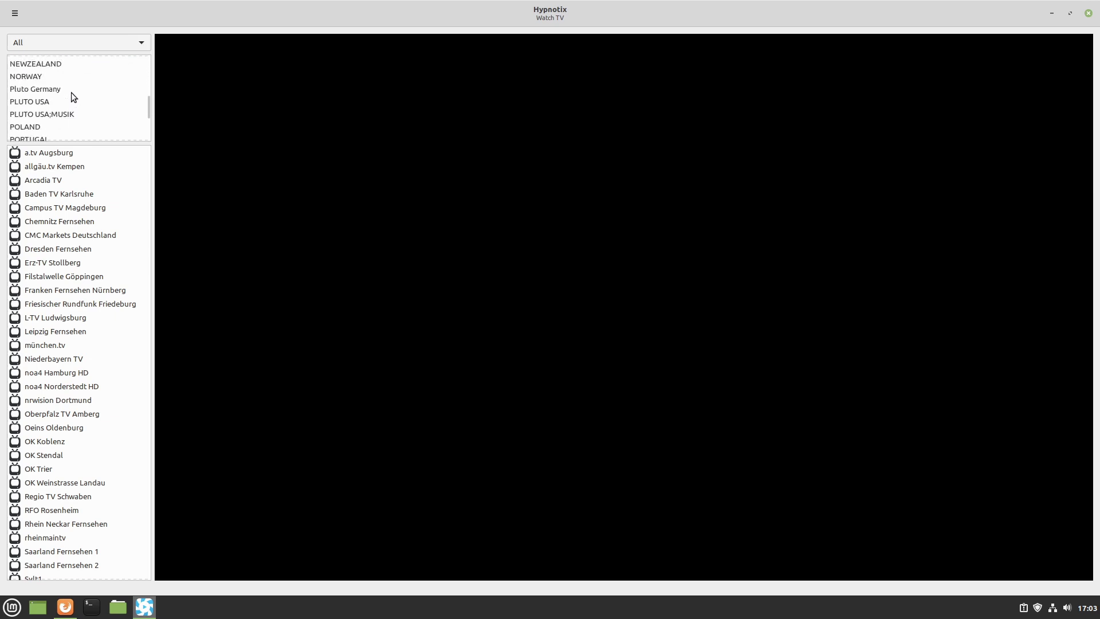
scroll(71, 92, down, 5)
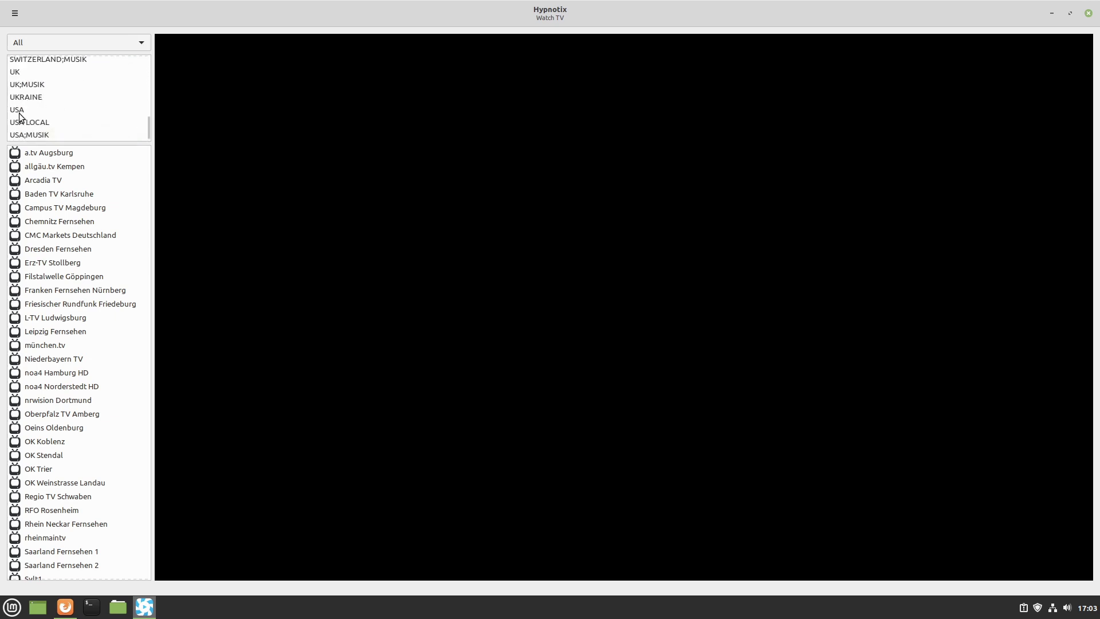
click(19, 112)
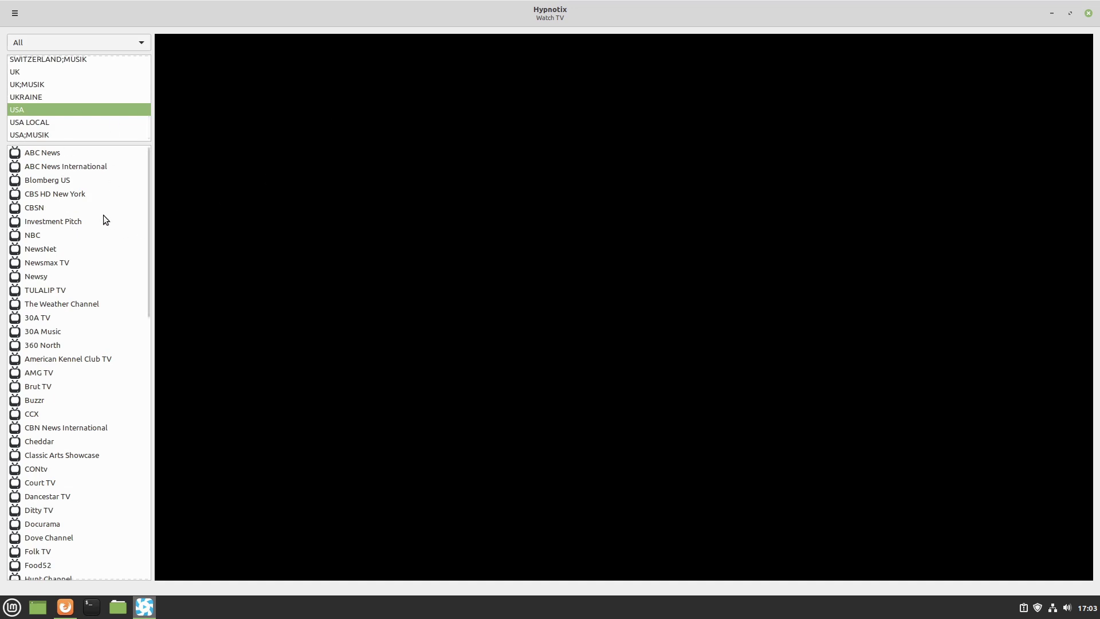
scroll(102, 214, down, 10)
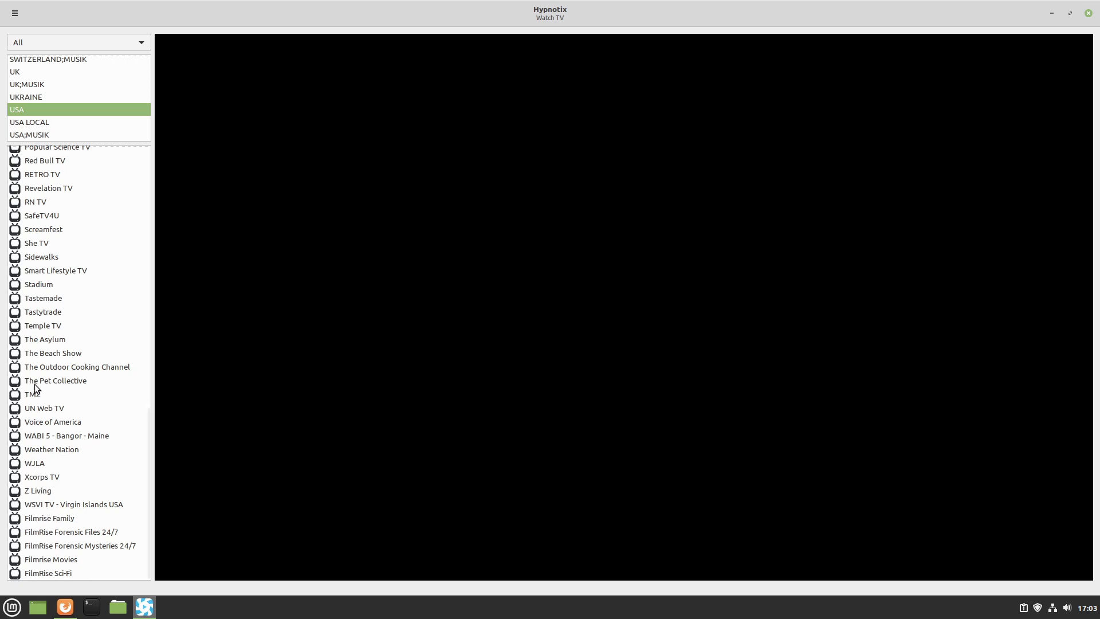
scroll(34, 384, up, 1)
Look through the USA LOCAL channel list, then return to the USA list
click(39, 122)
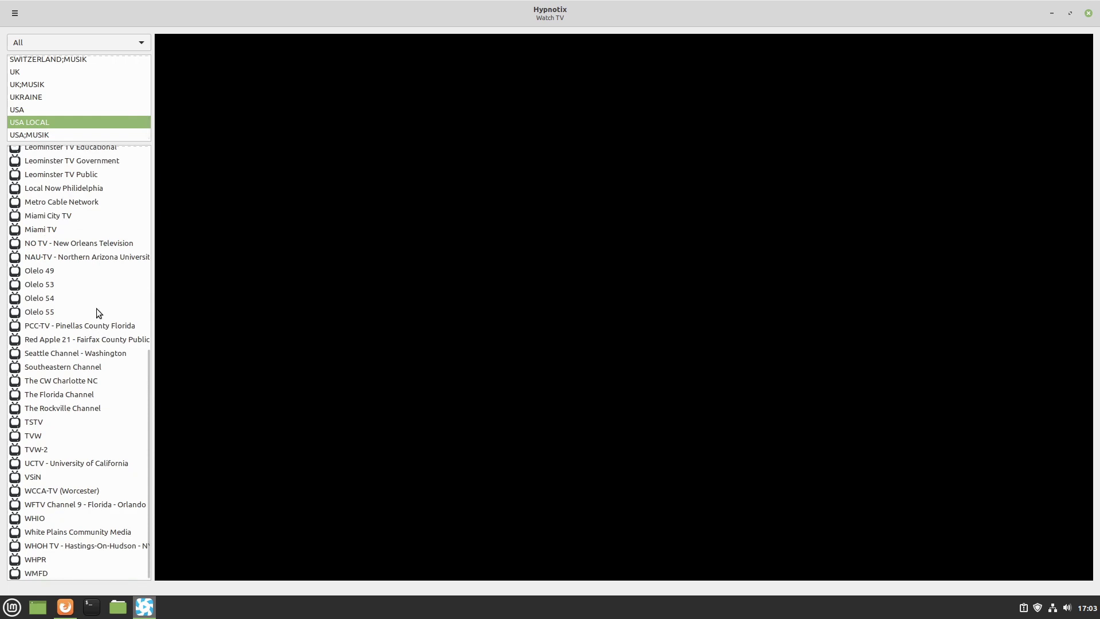
scroll(68, 435, up, 7)
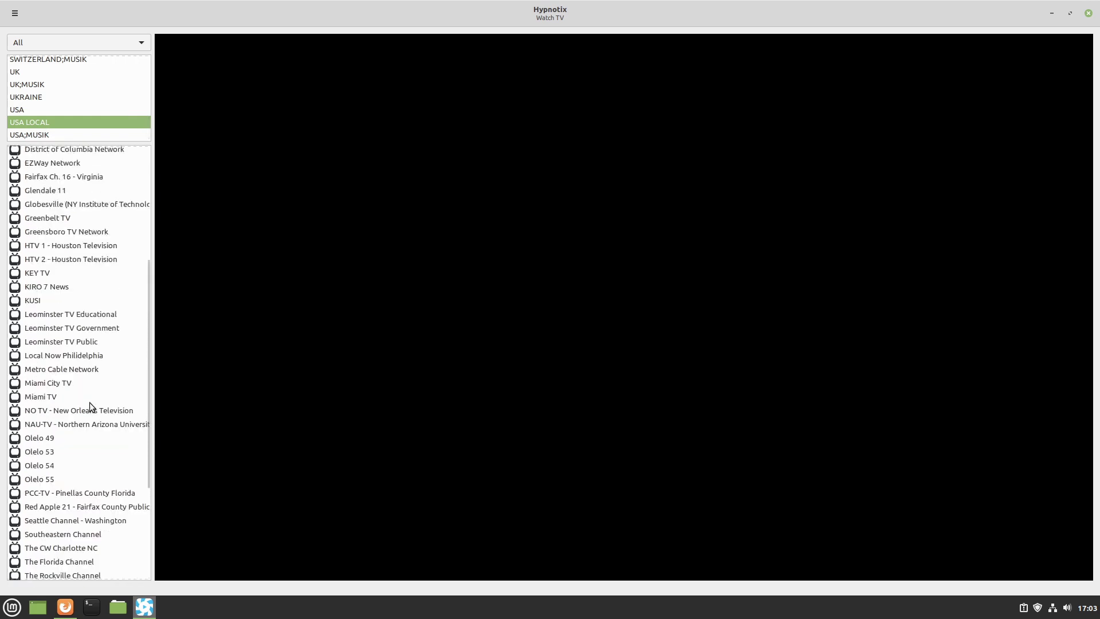
scroll(94, 301, down, 3)
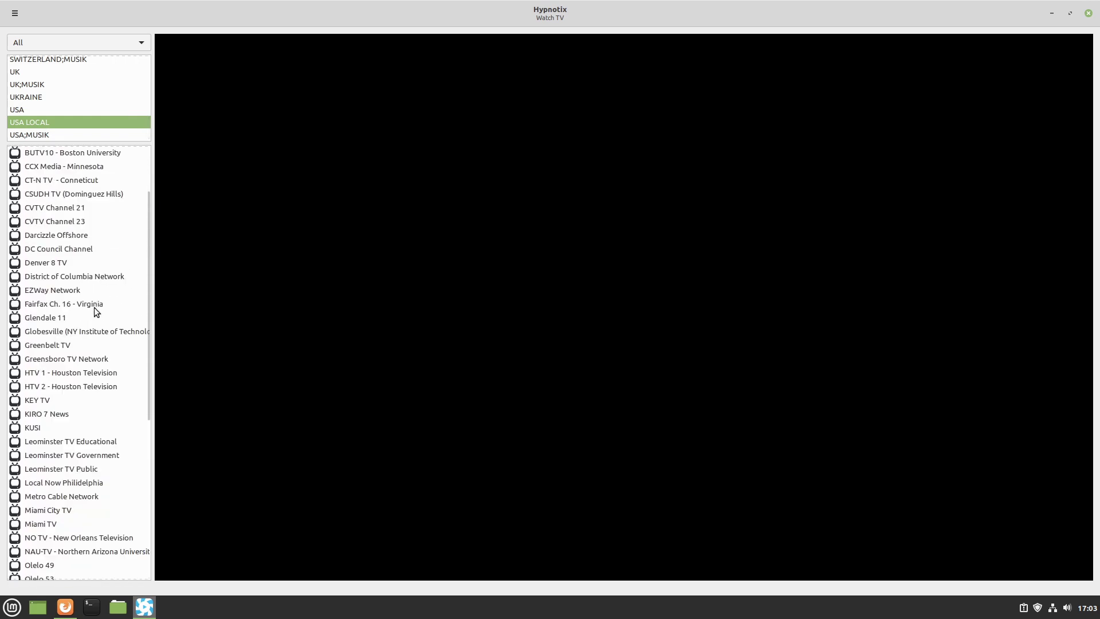
click(34, 113)
scroll(63, 201, down, 3)
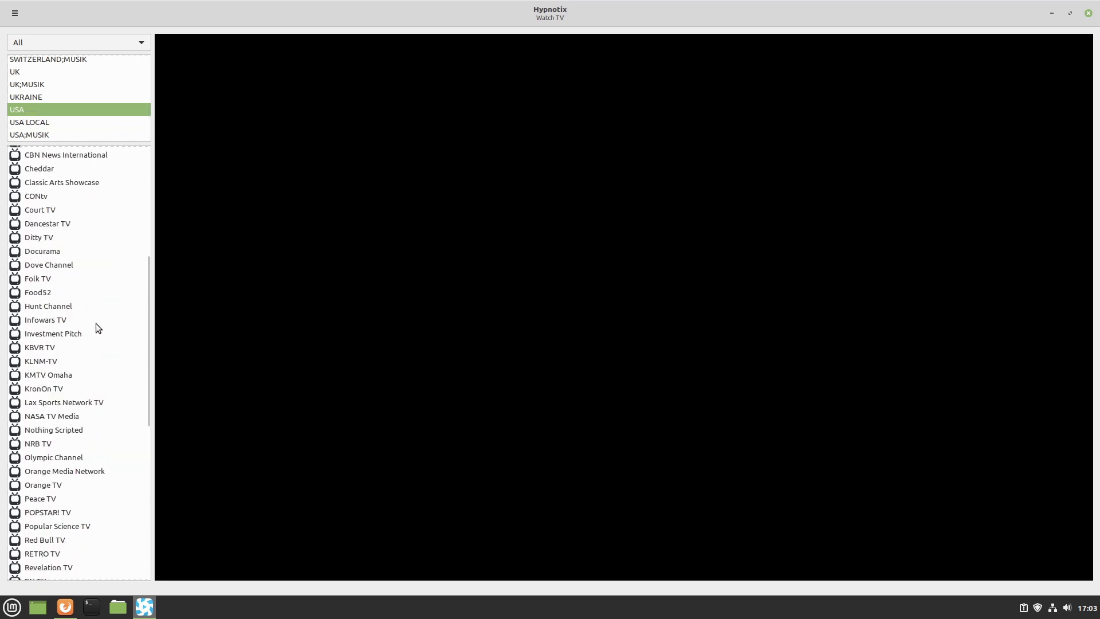
Play the Infowars TV channel from the USA list in mpv
click(43, 322)
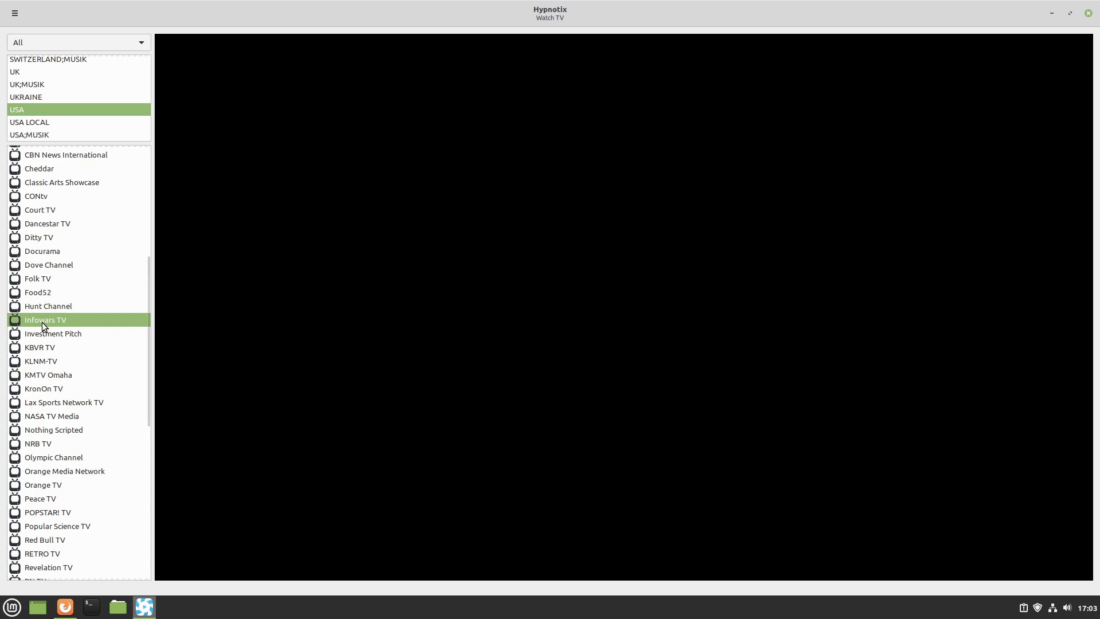
scroll(78, 418, down, 1)
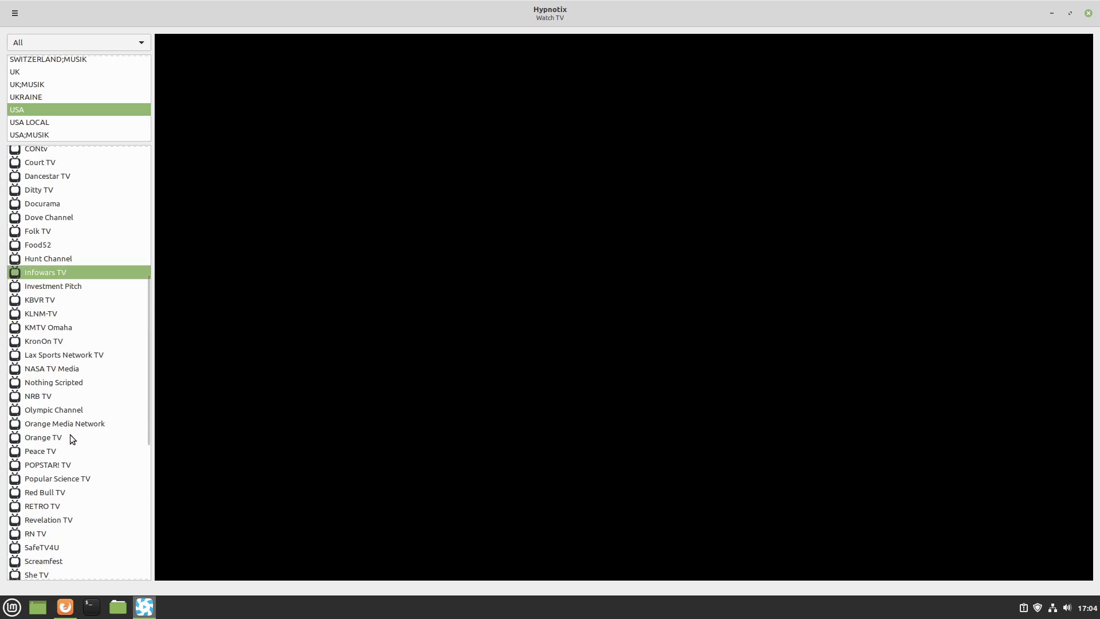
scroll(86, 401, down, 2)
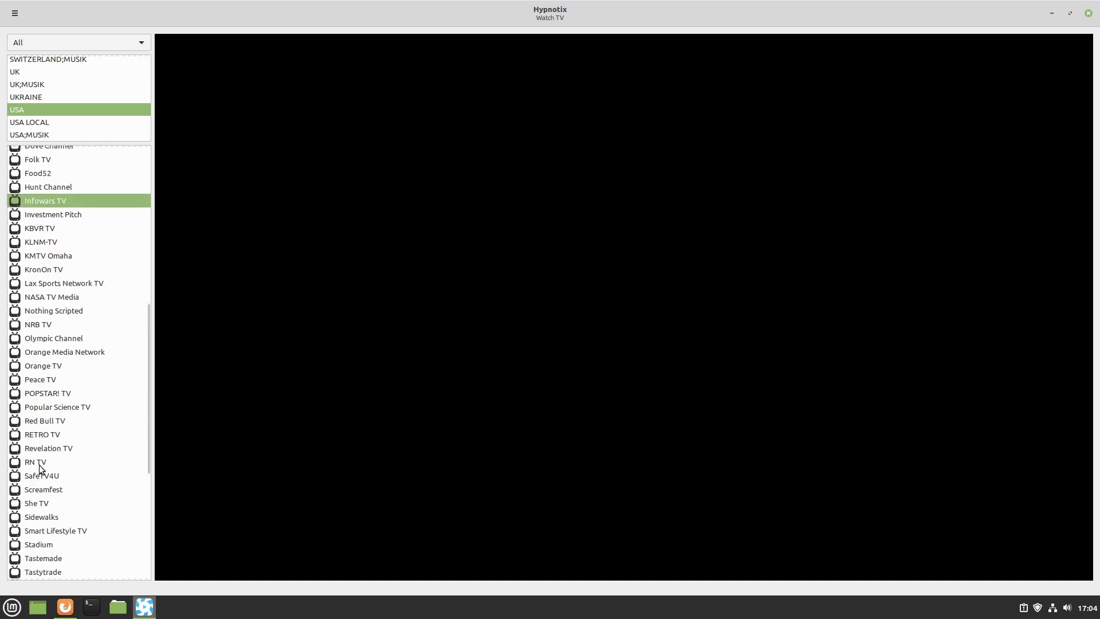
scroll(75, 496, down, 2)
scroll(72, 464, down, 3)
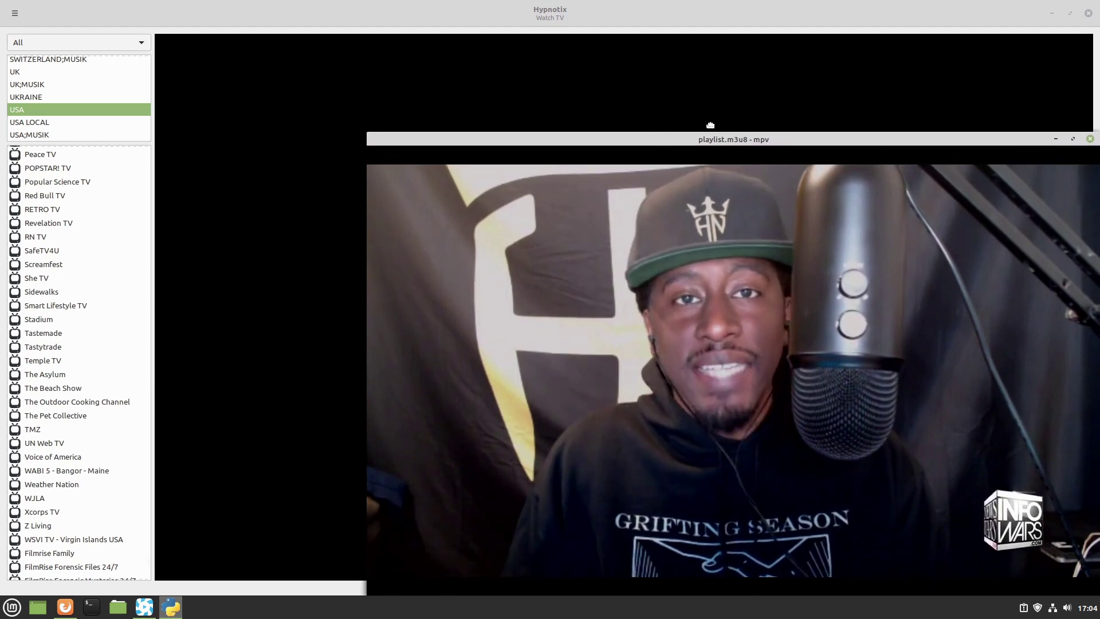
Move the mpv video window up over the player and raise the system volume to maximum
drag(745, 150, 534, 40)
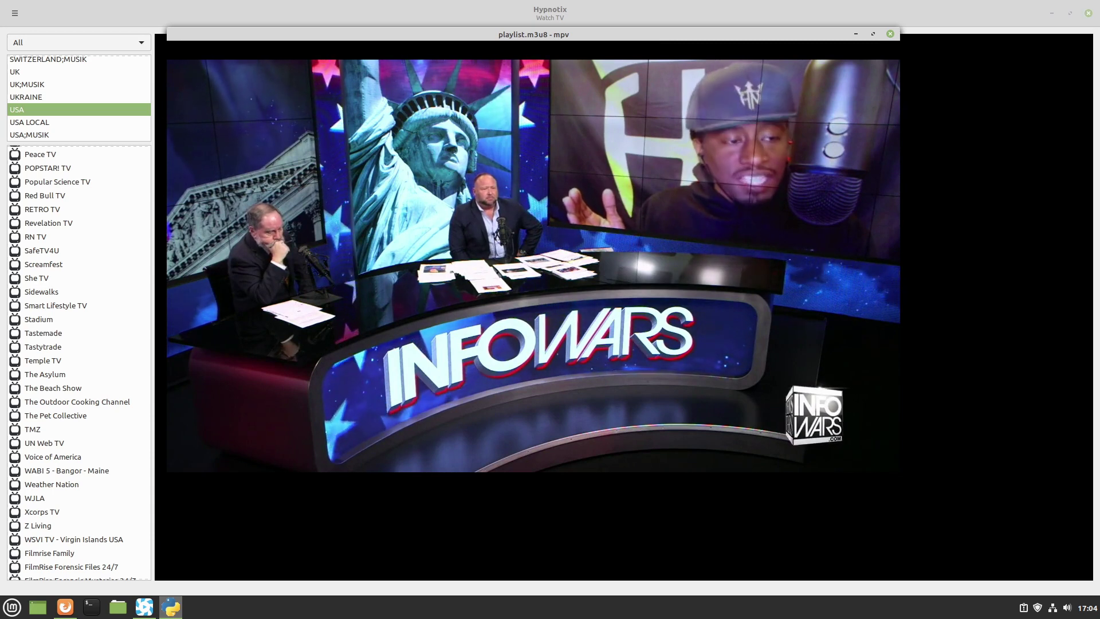
key(XF86AudioLowerVolume)
key(XF86AudioRaiseVolume)
key(XF86AudioRaiseVolume)
key(XF86AudioRaiseVolume)
key(XF86AudioRaiseVolume)
key(XF86AudioRaiseVolume)
key(XF86AudioRaiseVolume)
key(XF86AudioRaiseVolume)
key(XF86AudioRaiseVolume)
key(XF86AudioRaiseVolume)
key(XF86AudioRaiseVolume)
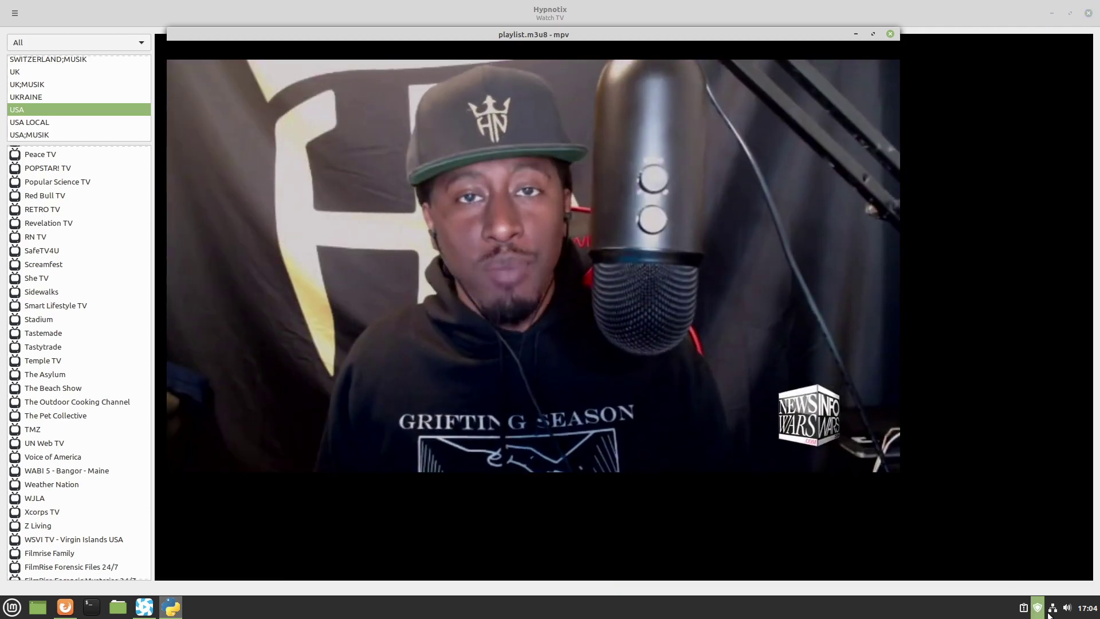
click(1067, 607)
drag(1001, 561, 1084, 560)
click(1071, 535)
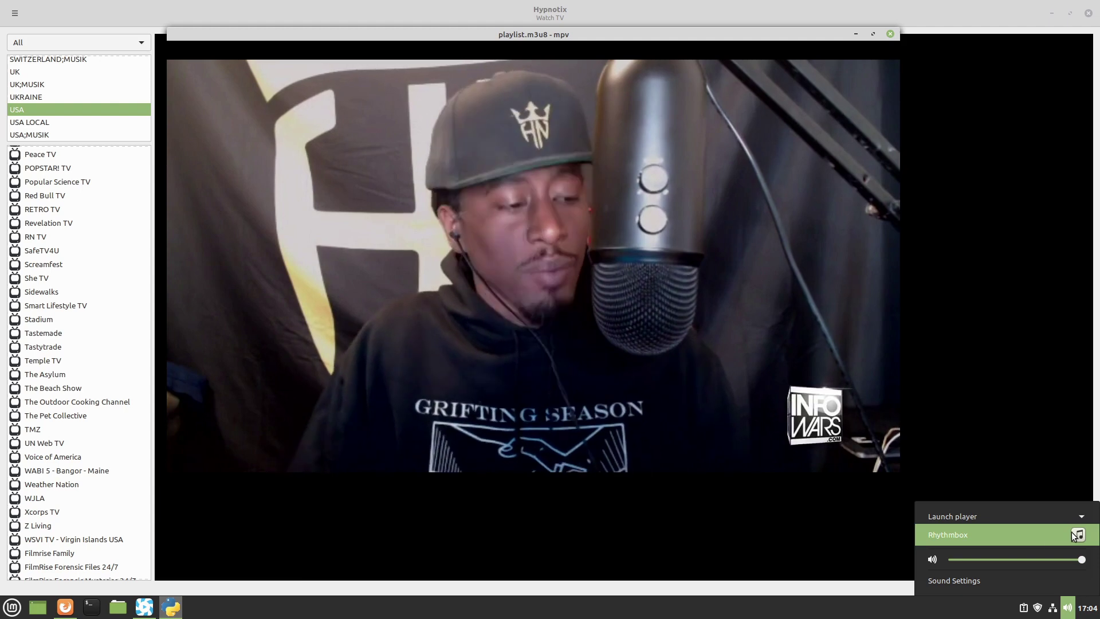
Check on Sound Settings' Applications tab that mpv is at 100% volume, then close it
click(960, 208)
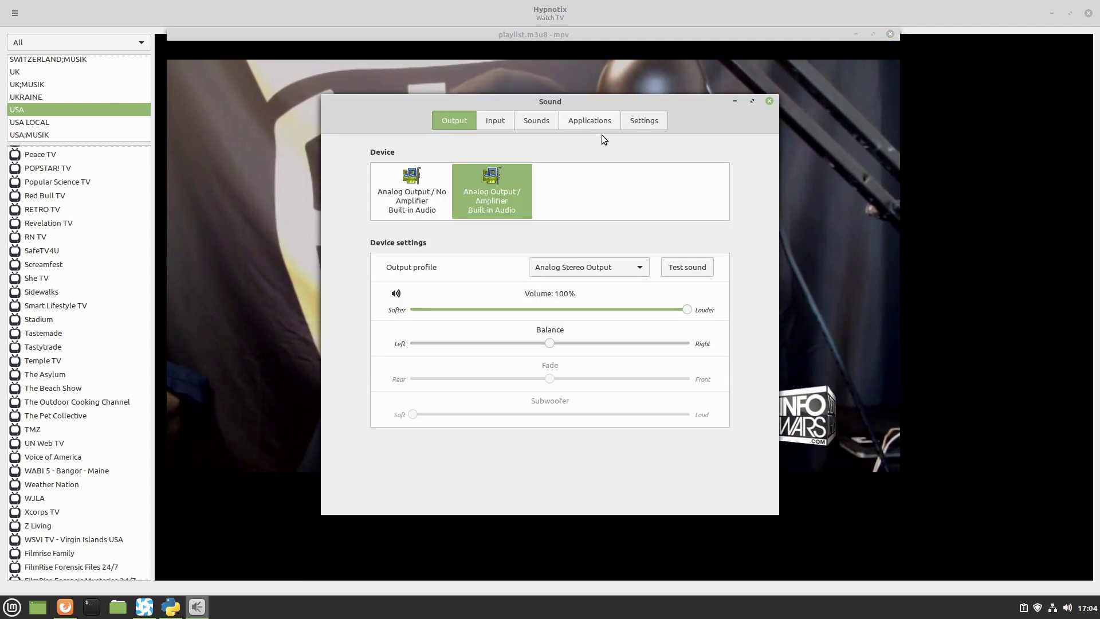
click(574, 122)
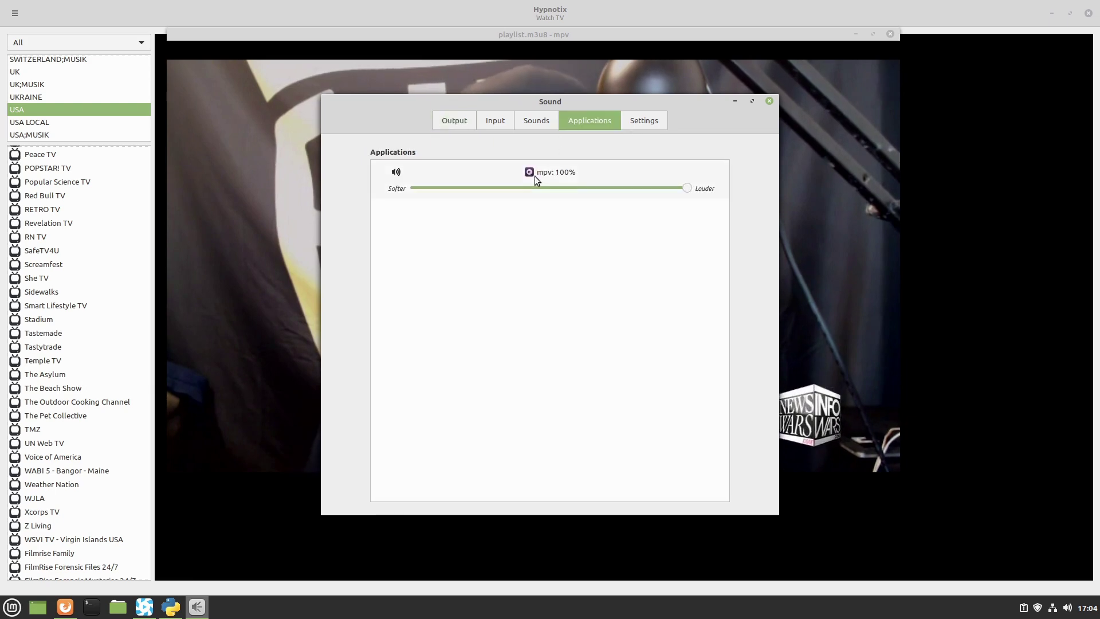
click(769, 102)
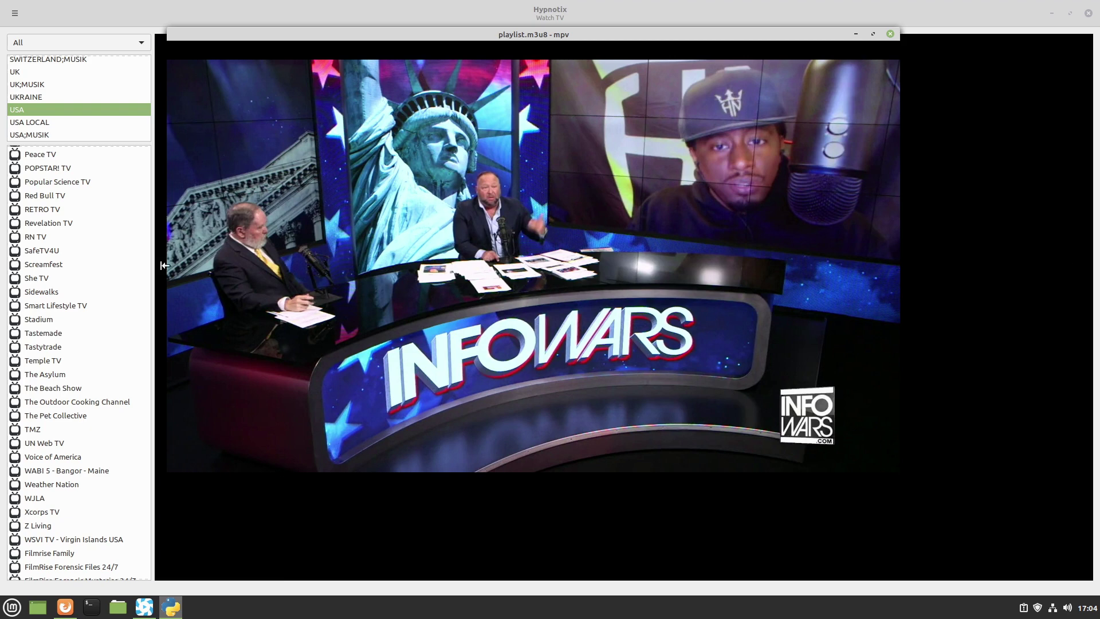
Select the RN TV channel, then close Hypnotix along with its mpv video window
click(42, 236)
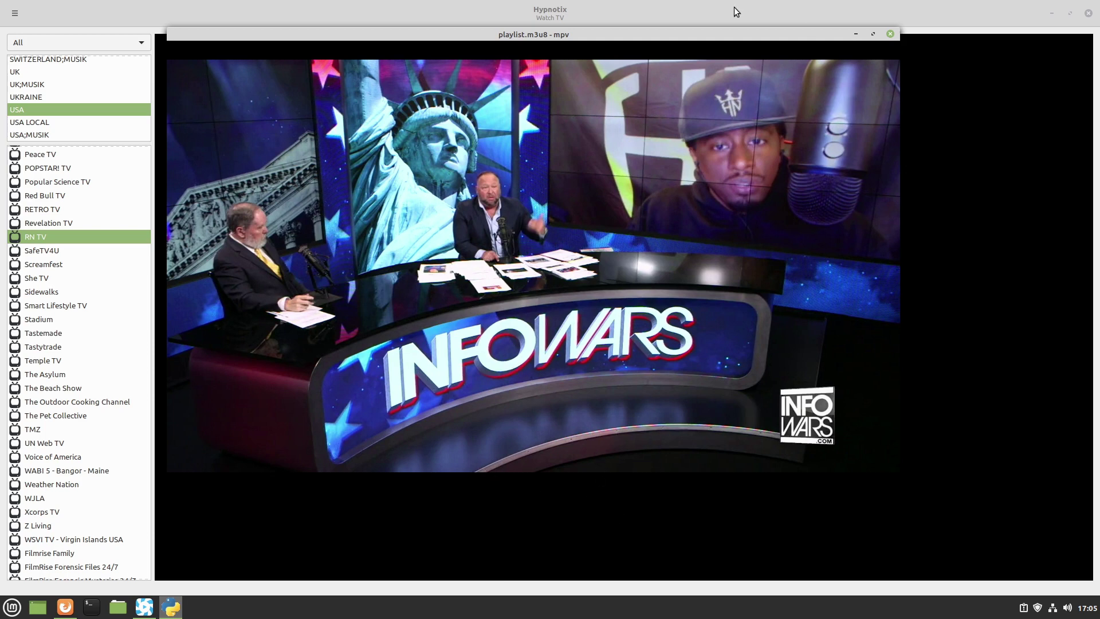
click(1088, 13)
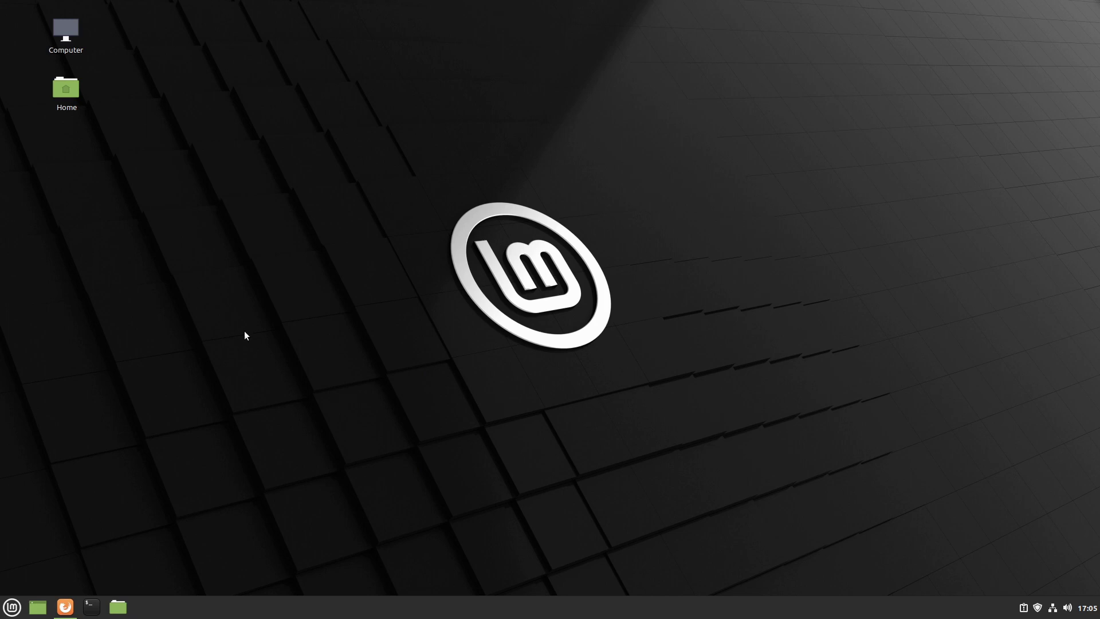
Open Software Manager, search for 'chromium' and open the Chromium web browser package
click(12, 607)
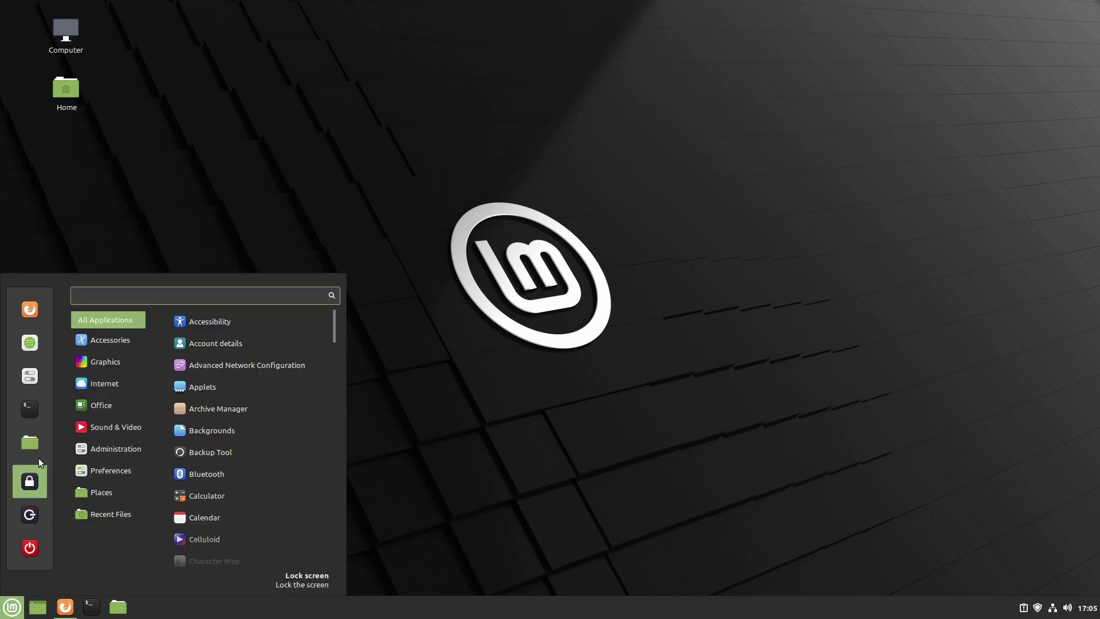
click(37, 347)
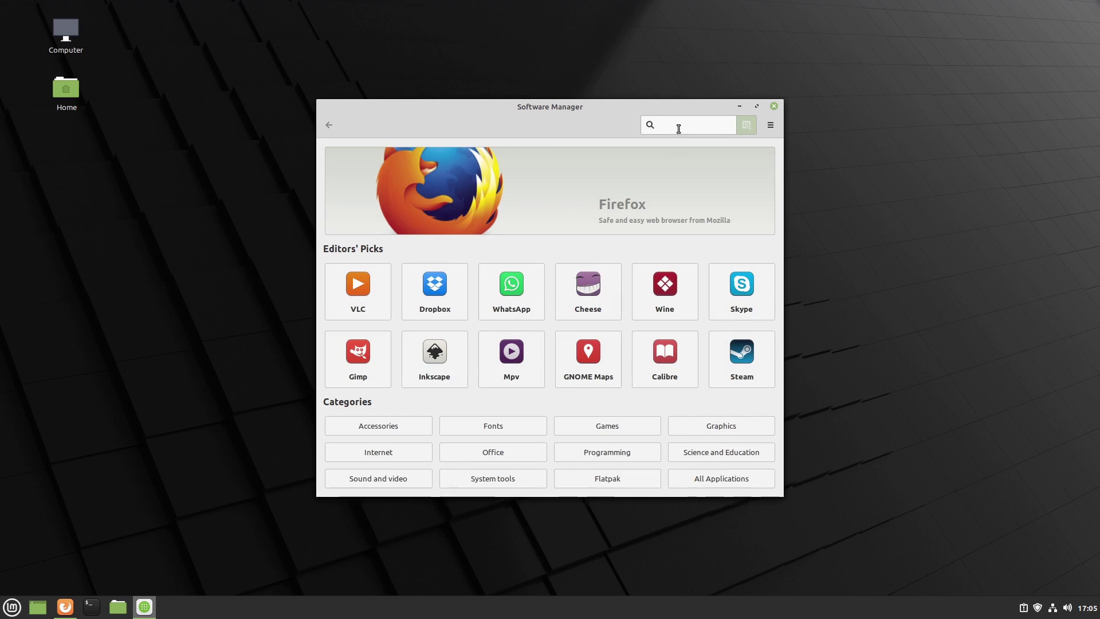
text(chro)
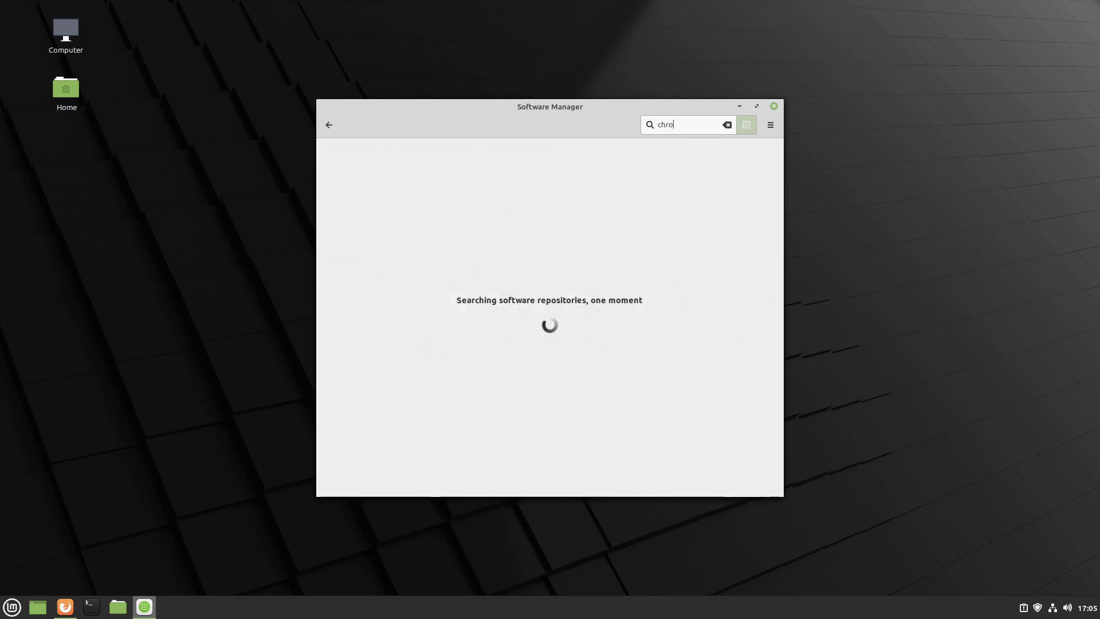
text(mium)
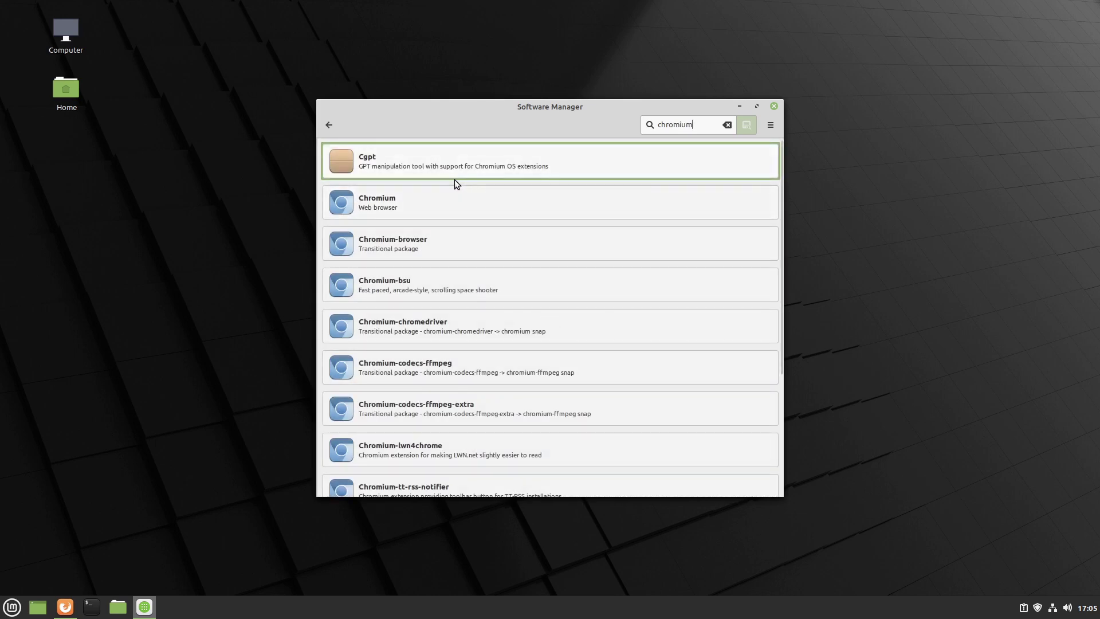
click(393, 202)
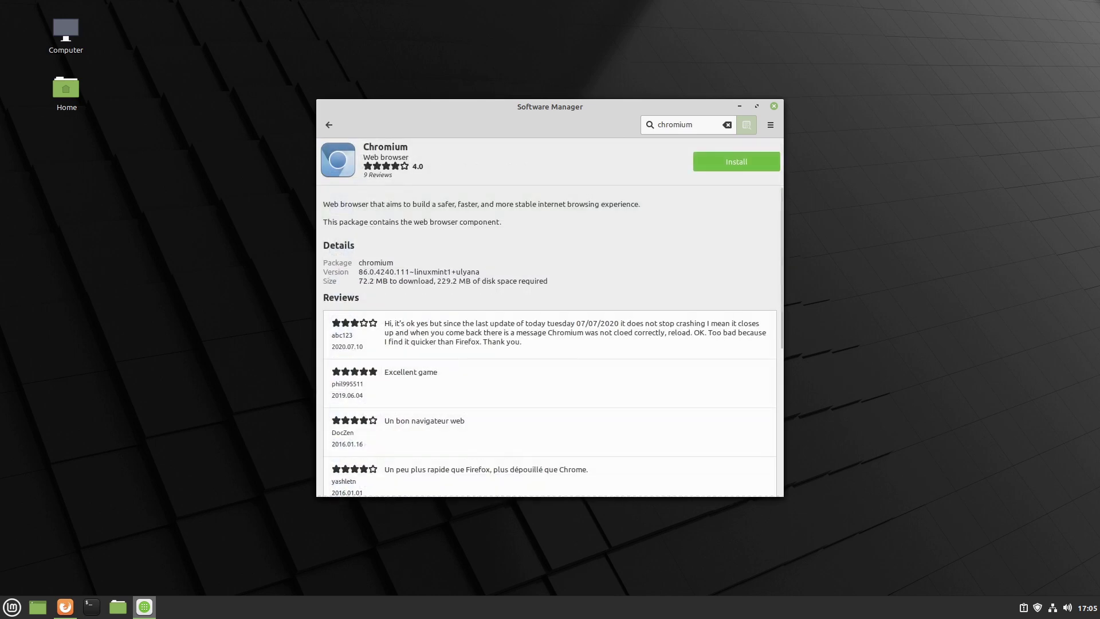
Install Chromium, authenticating with the account password, then go back to the search results
scroll(515, 254, down, 5)
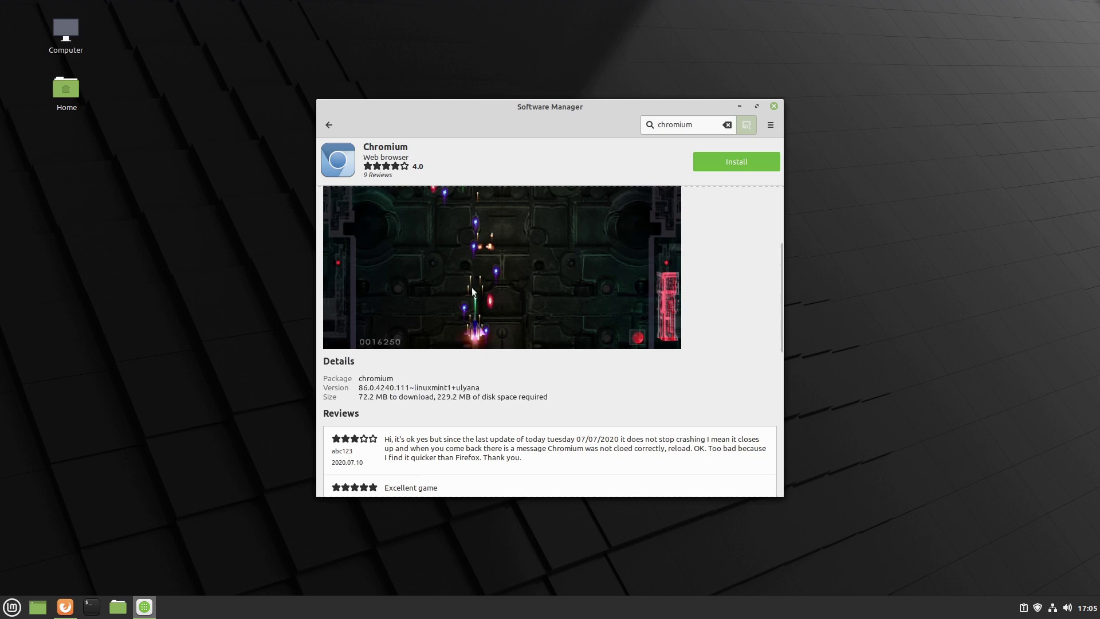
scroll(453, 346, up, 5)
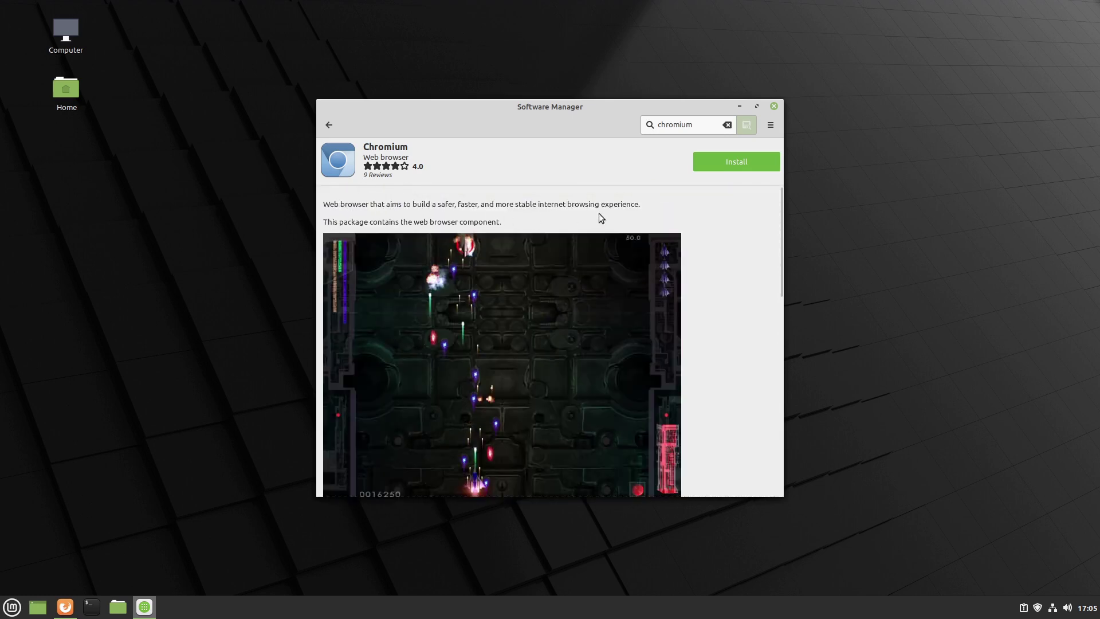
click(768, 164)
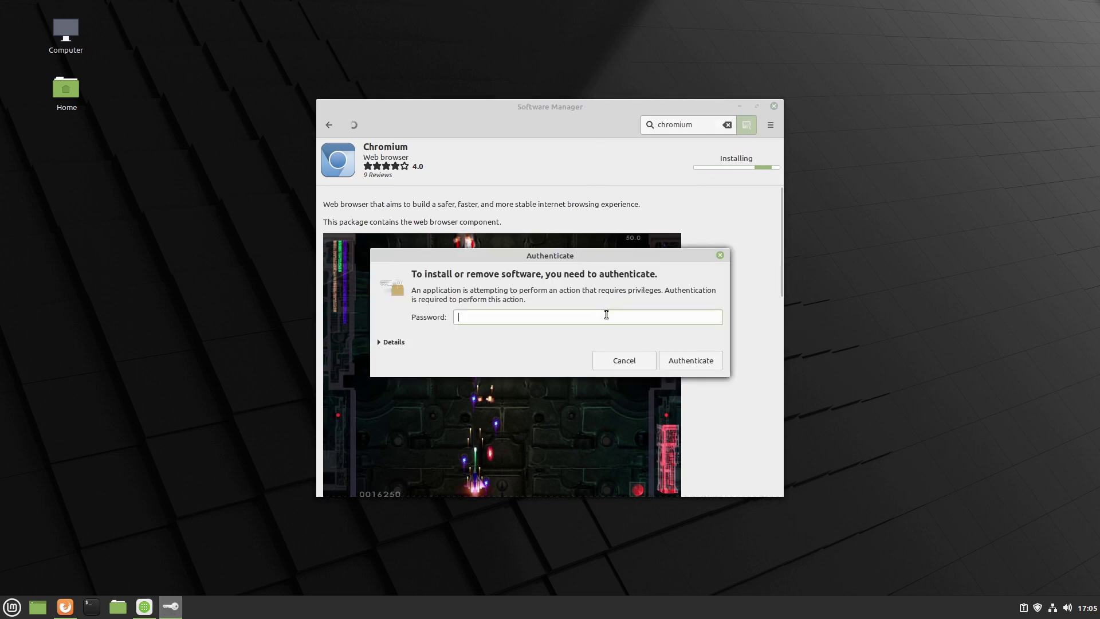
text(****)
key(Return)
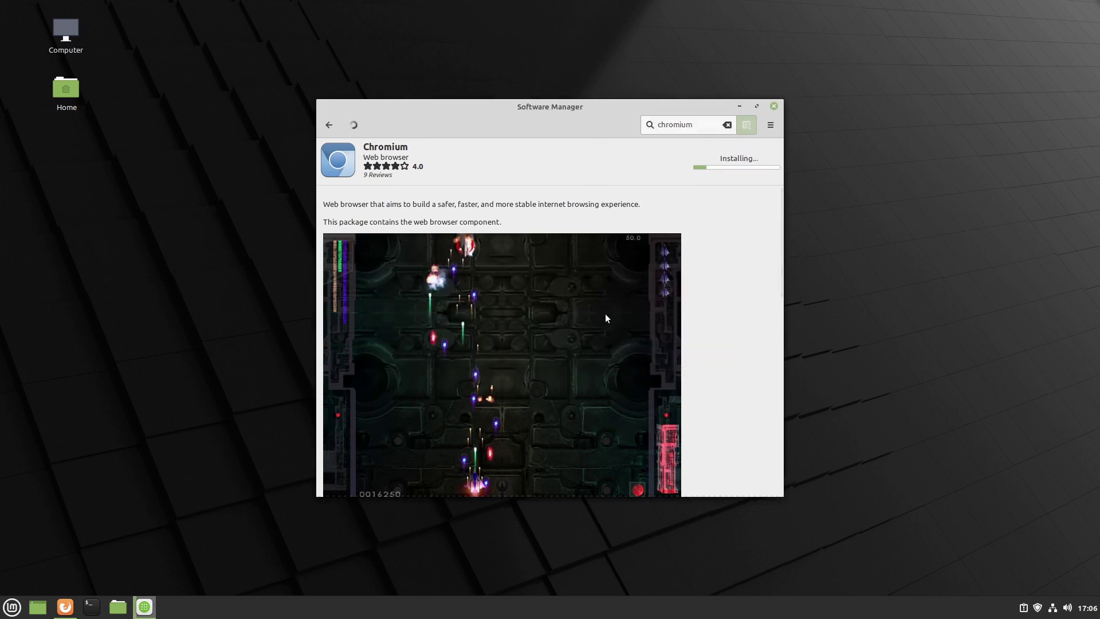
click(329, 124)
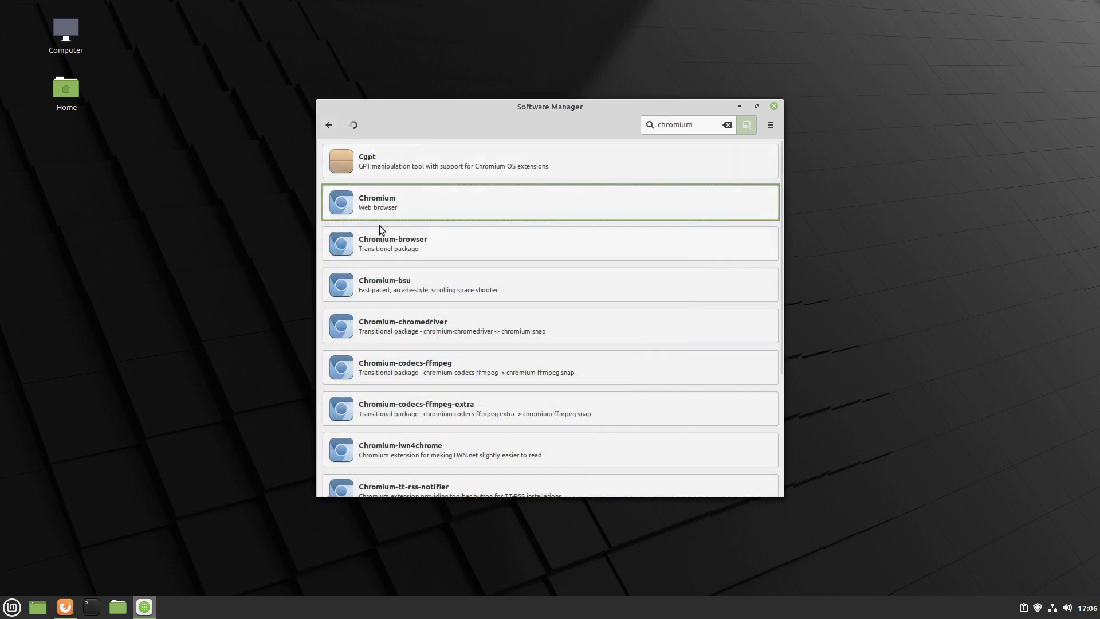
Look over the Chromium-browser package details and return to the search results
click(387, 245)
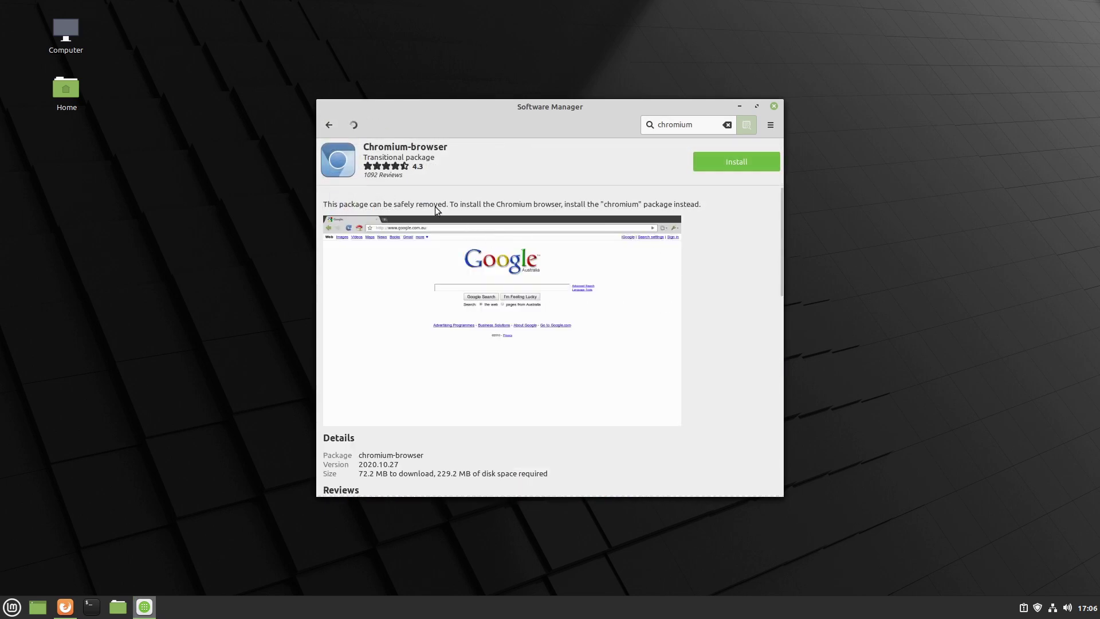
scroll(726, 256, down, 3)
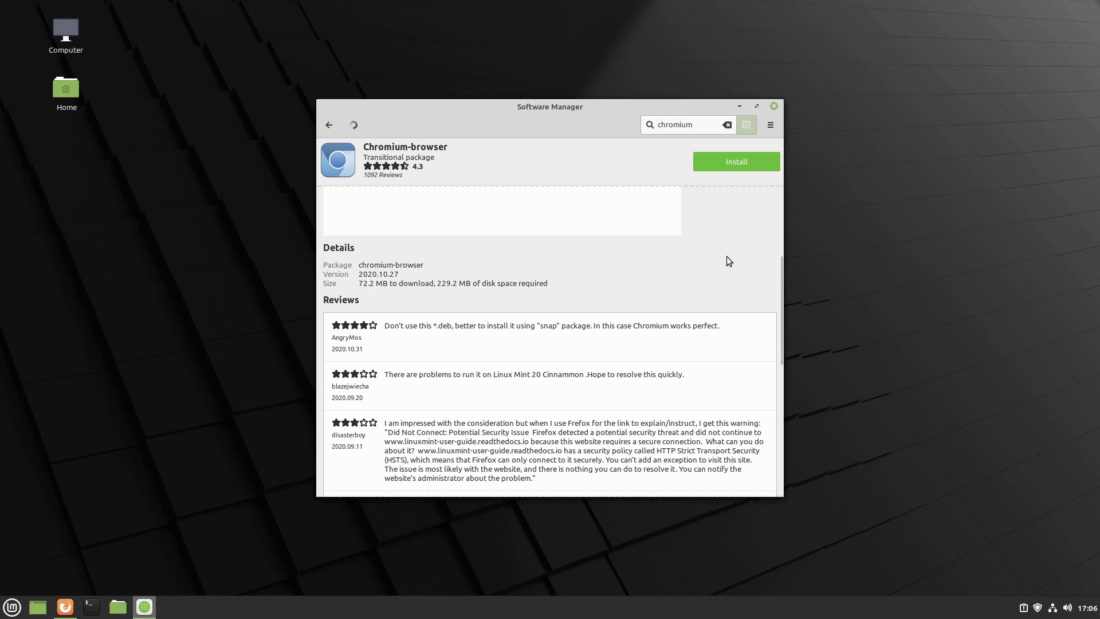
scroll(736, 258, up, 3)
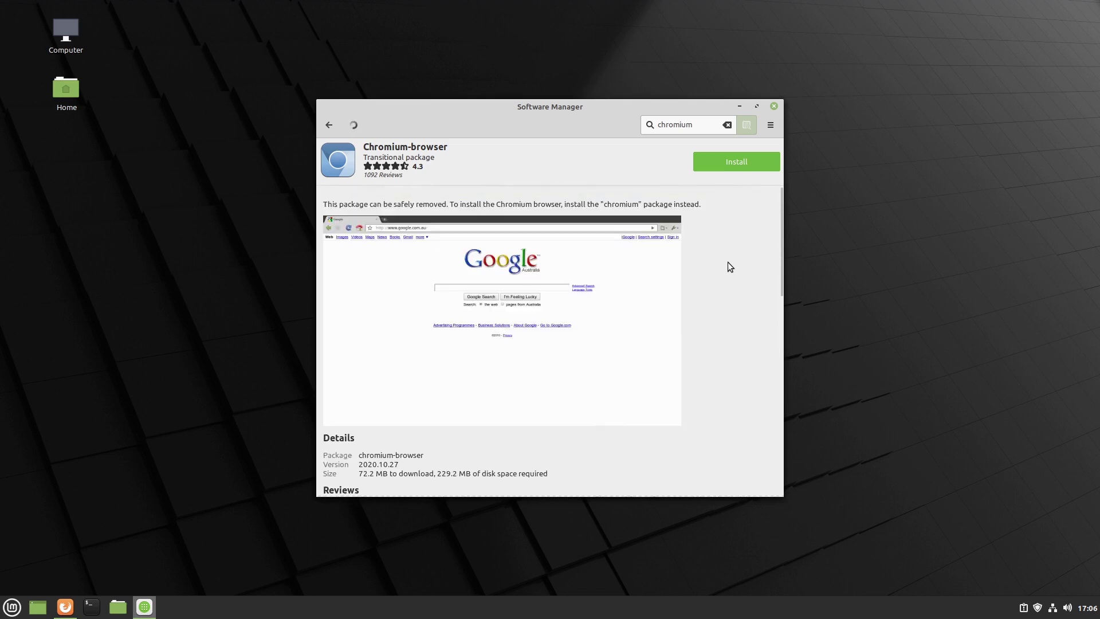
click(329, 125)
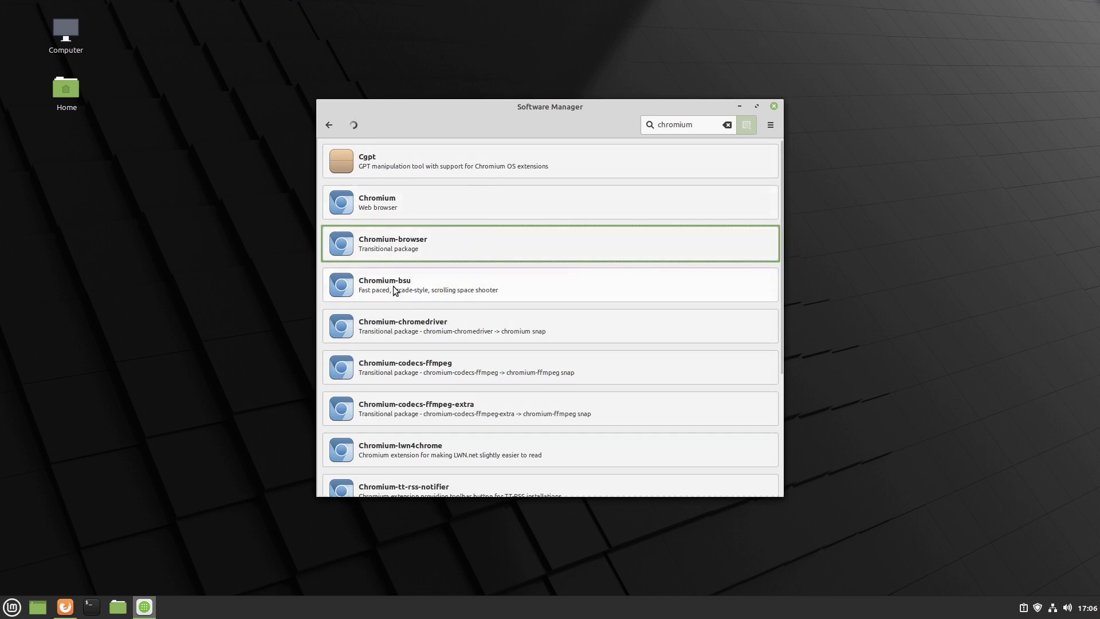
Look over the Chromium-bsu game package, then reopen Chromium to confirm it is installed
click(568, 289)
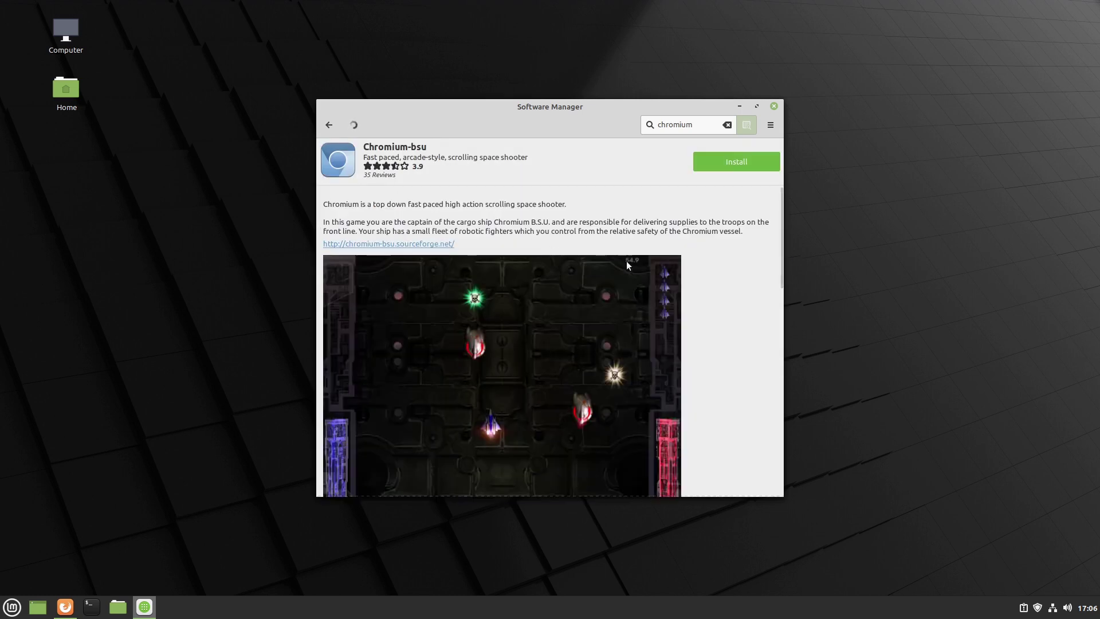
scroll(637, 278, down, 3)
scroll(410, 373, up, 3)
click(330, 126)
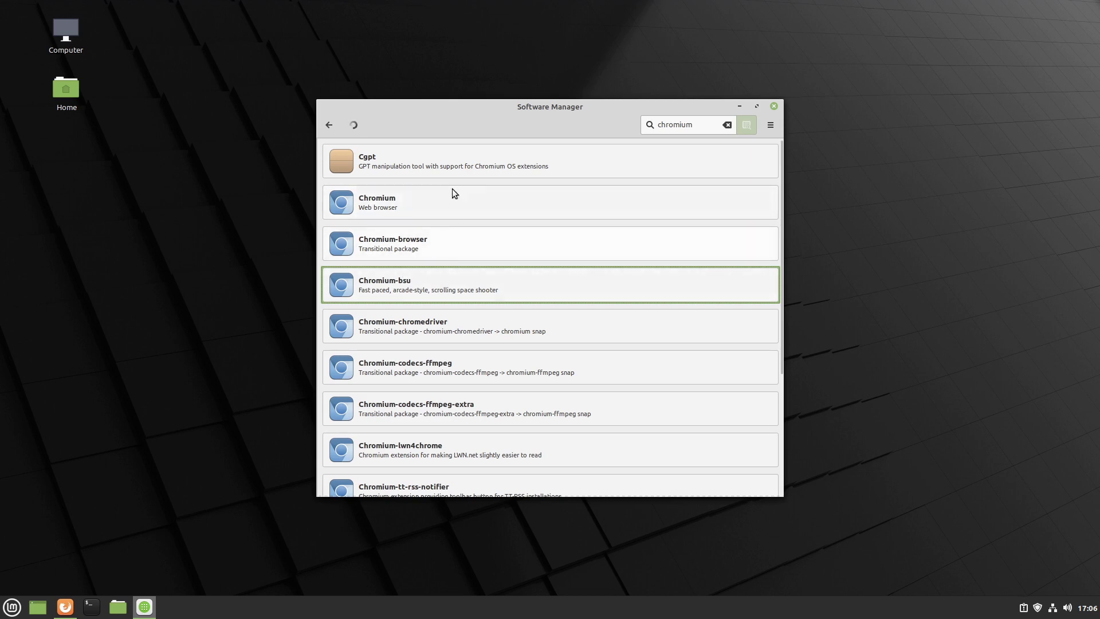
click(410, 197)
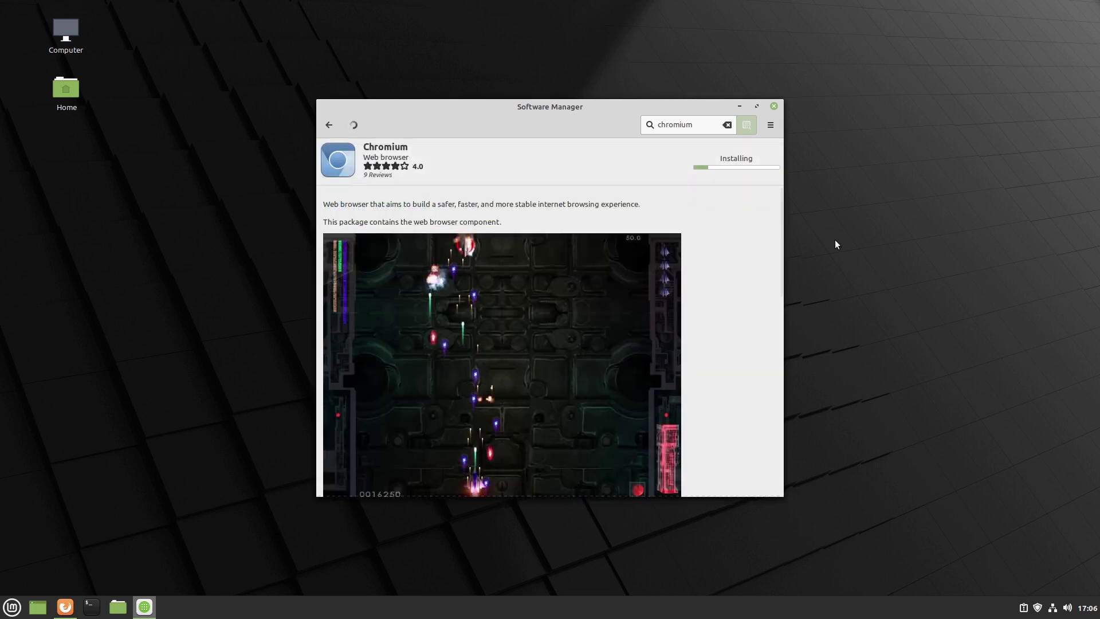
click(736, 159)
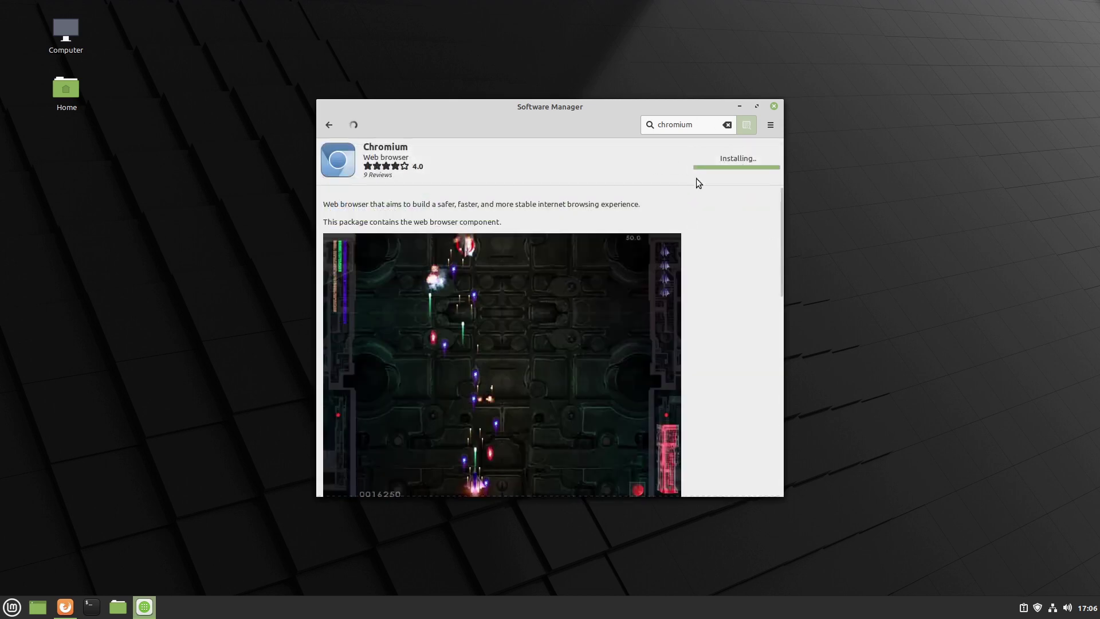
Close Software Manager and launch Chromium Web Browser from the Internet menu
click(774, 106)
click(12, 606)
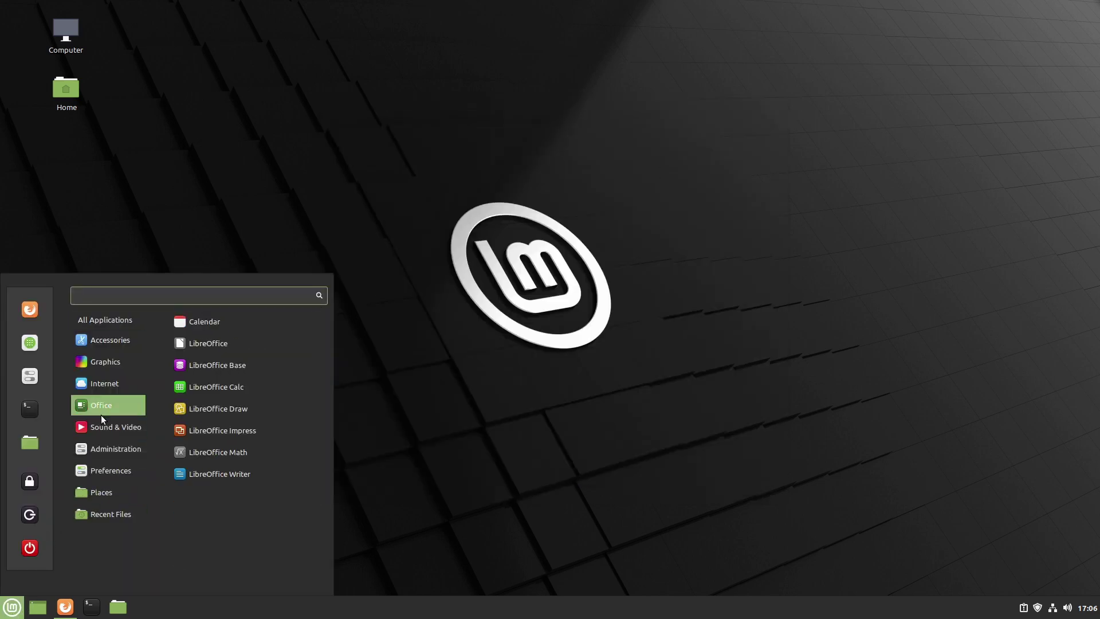
mouse_move(107, 379)
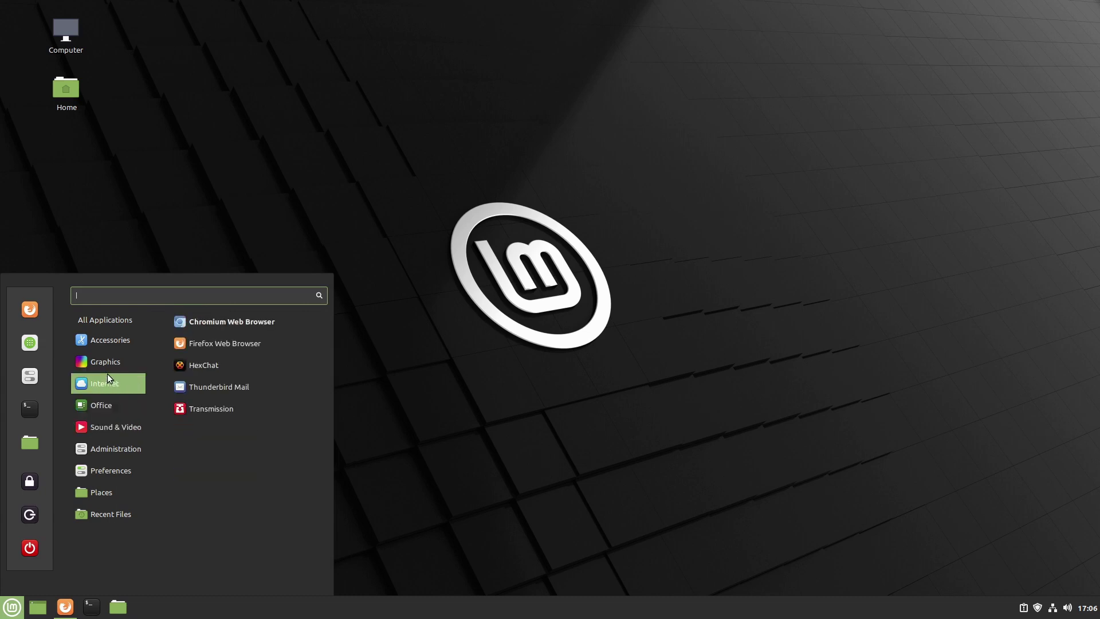
click(203, 325)
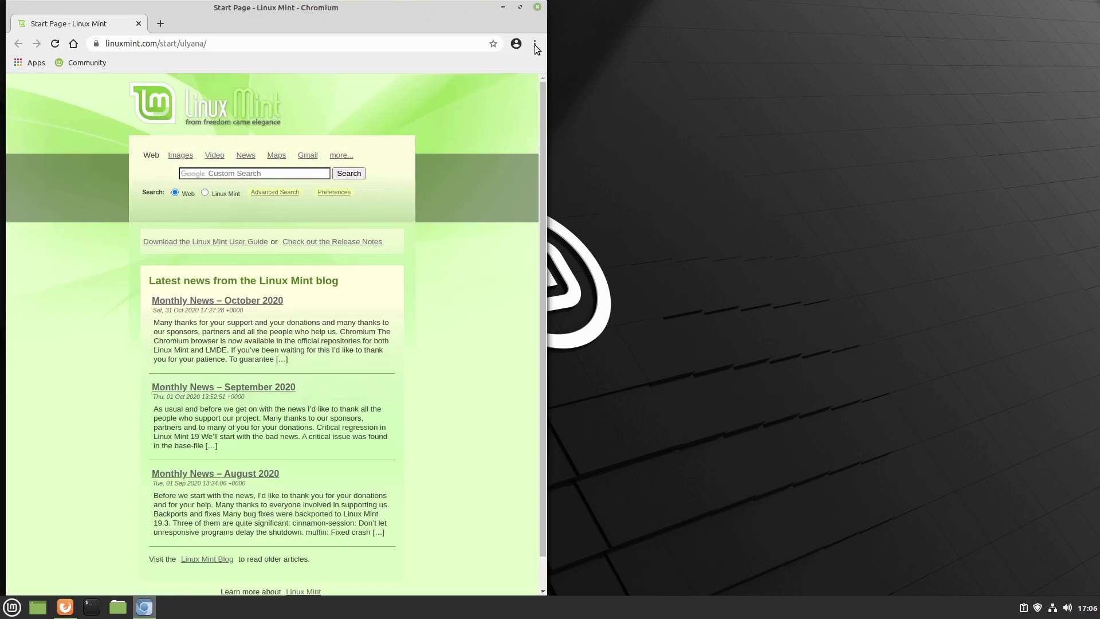
Open About Chromium to confirm version 86.0.4240.111, then close the browser
click(535, 44)
click(452, 251)
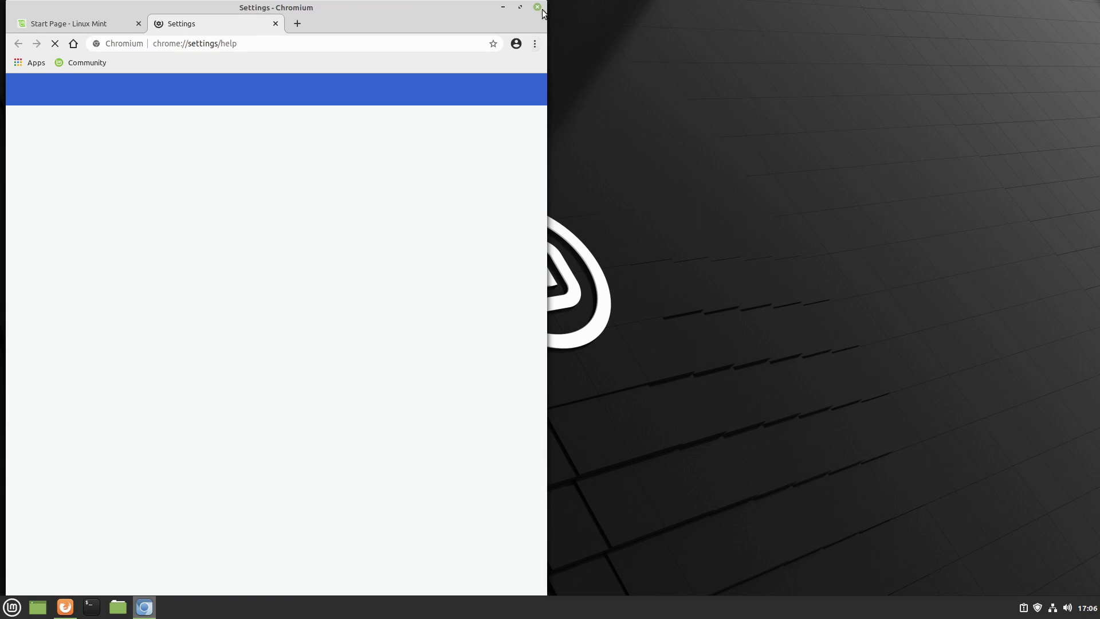
click(534, 43)
click(437, 59)
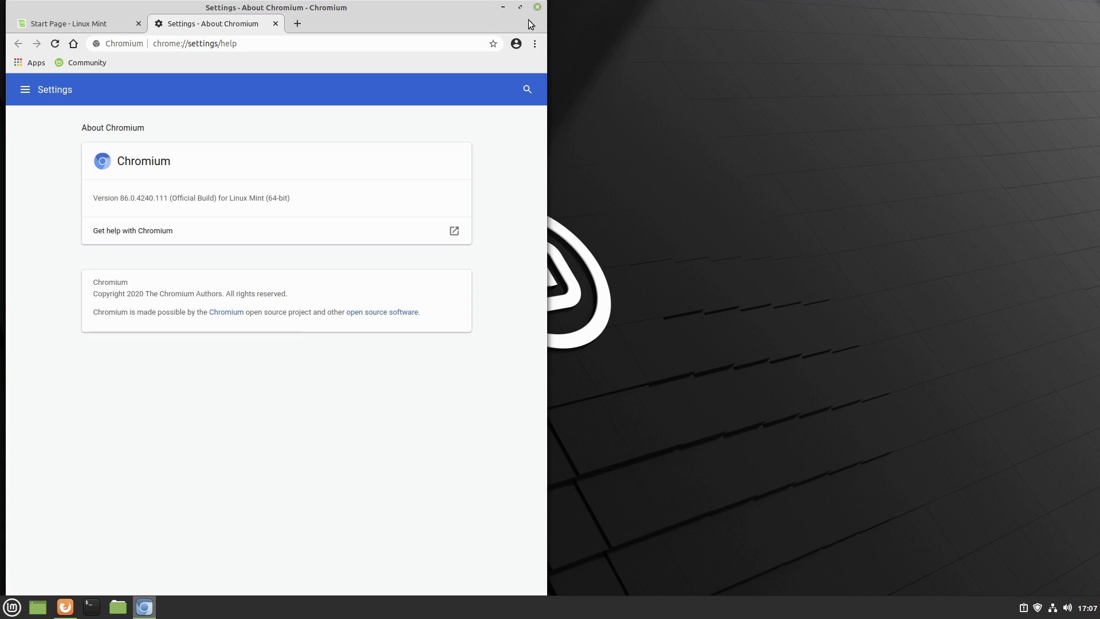
click(537, 8)
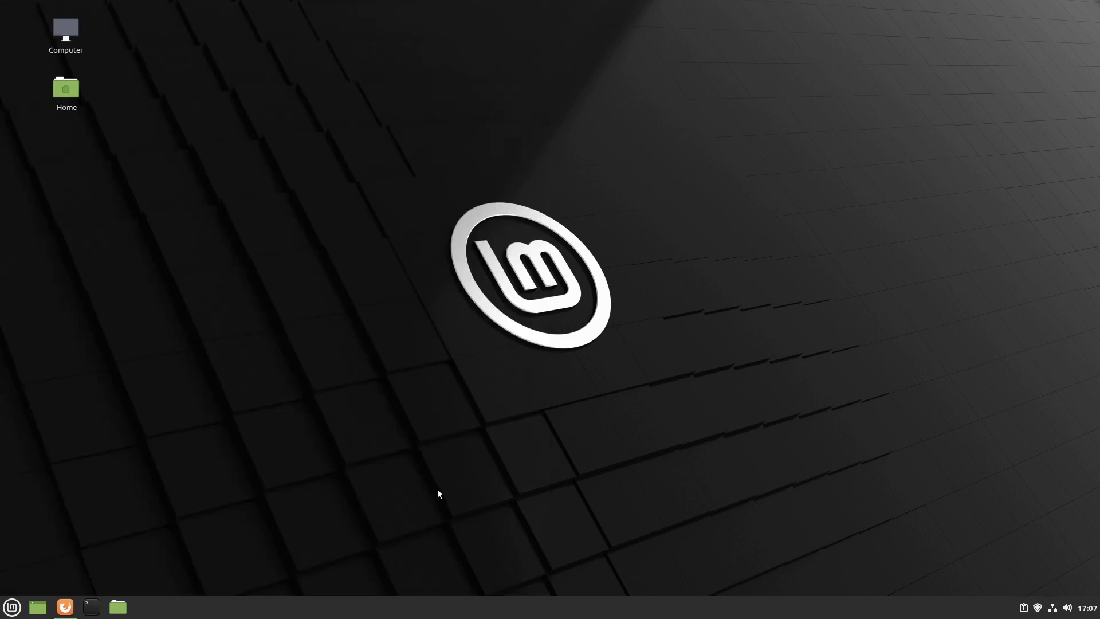